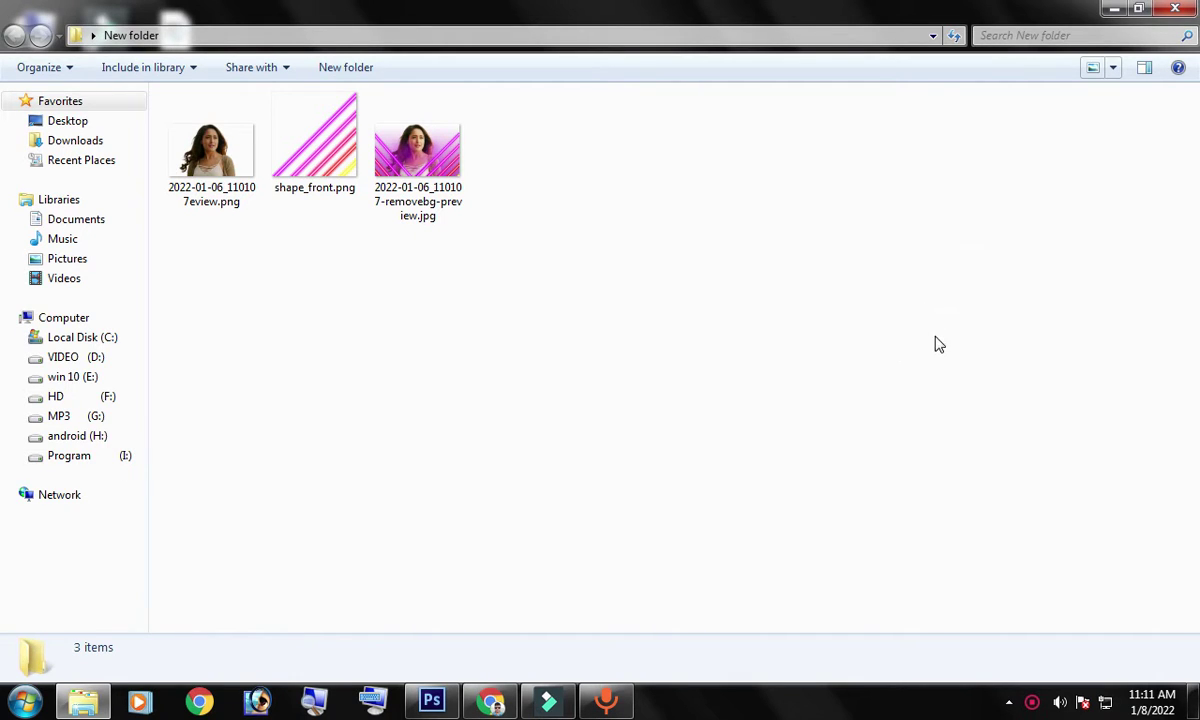
Step: View the finished preview image full screen, then close it
double_click(415, 172)
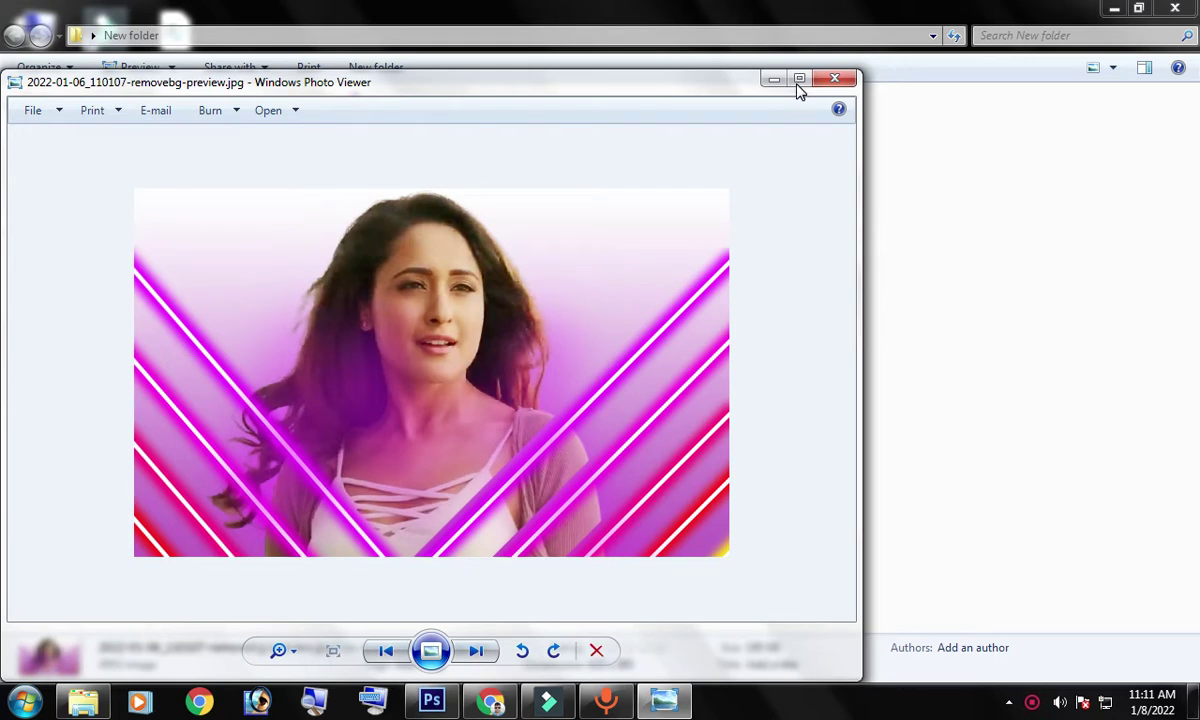
left_click(799, 79)
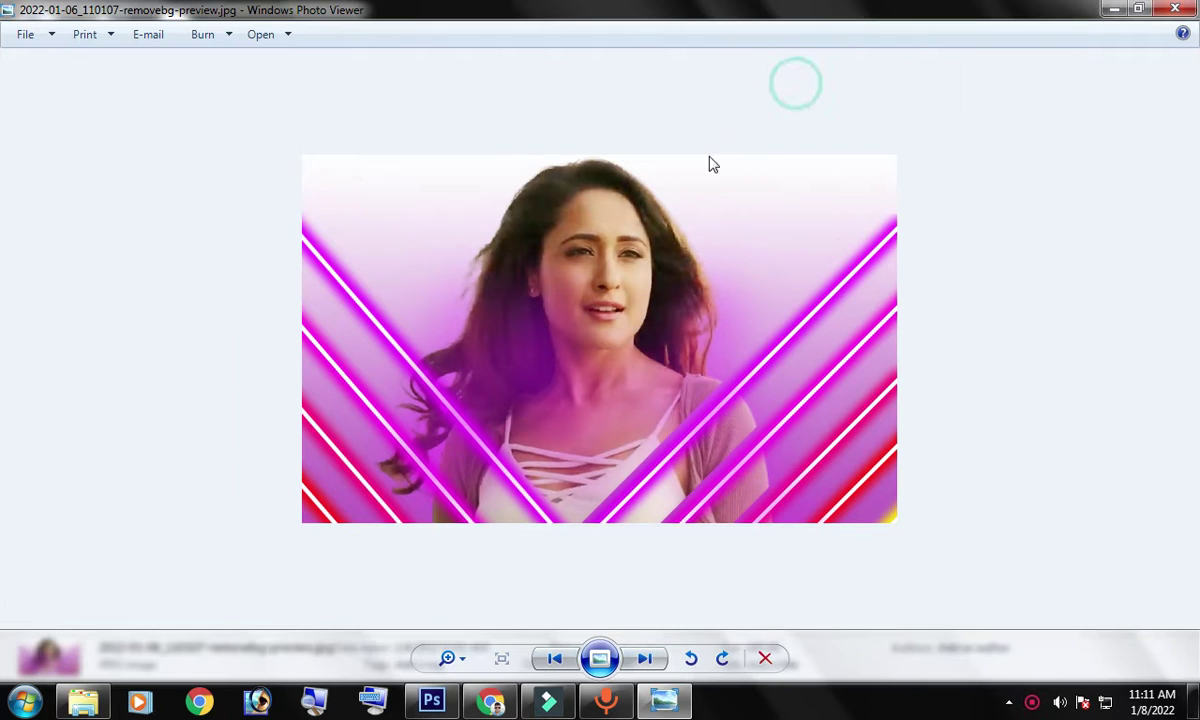
scroll(770, 522, "up", 1)
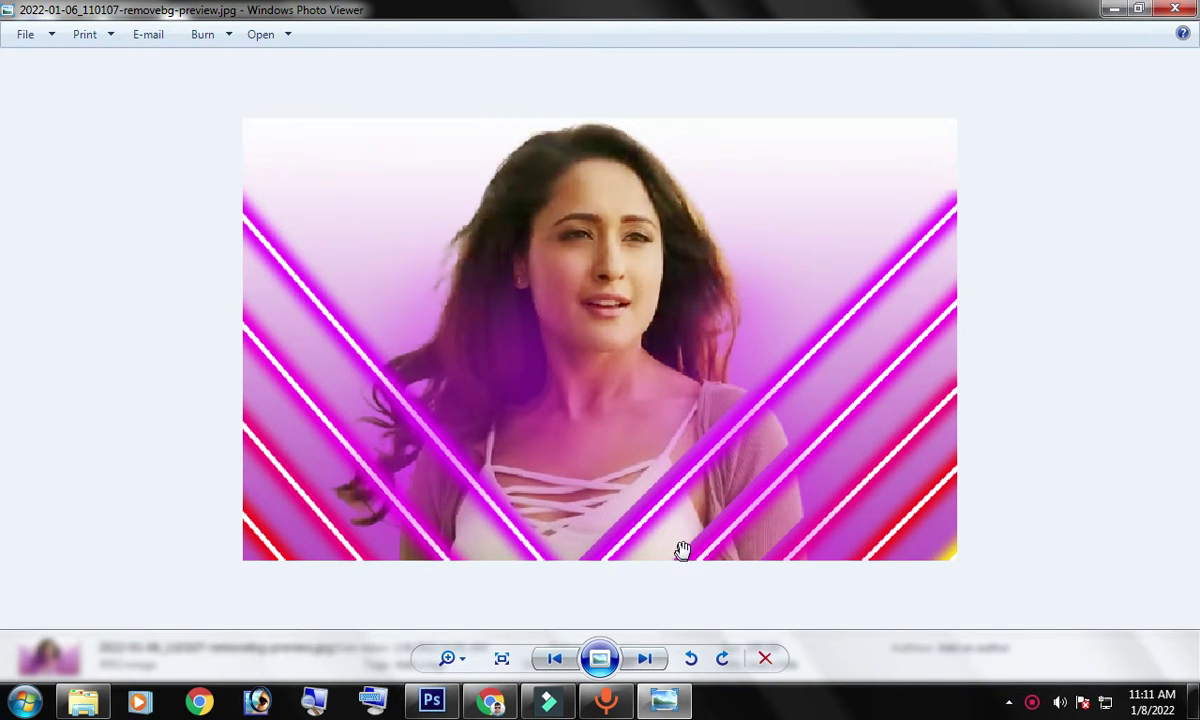
scroll(690, 500, "up", 2)
scroll(702, 455, "down", 1)
scroll(720, 466, "down", 2)
scroll(738, 481, "up", 1)
left_click(1168, 10)
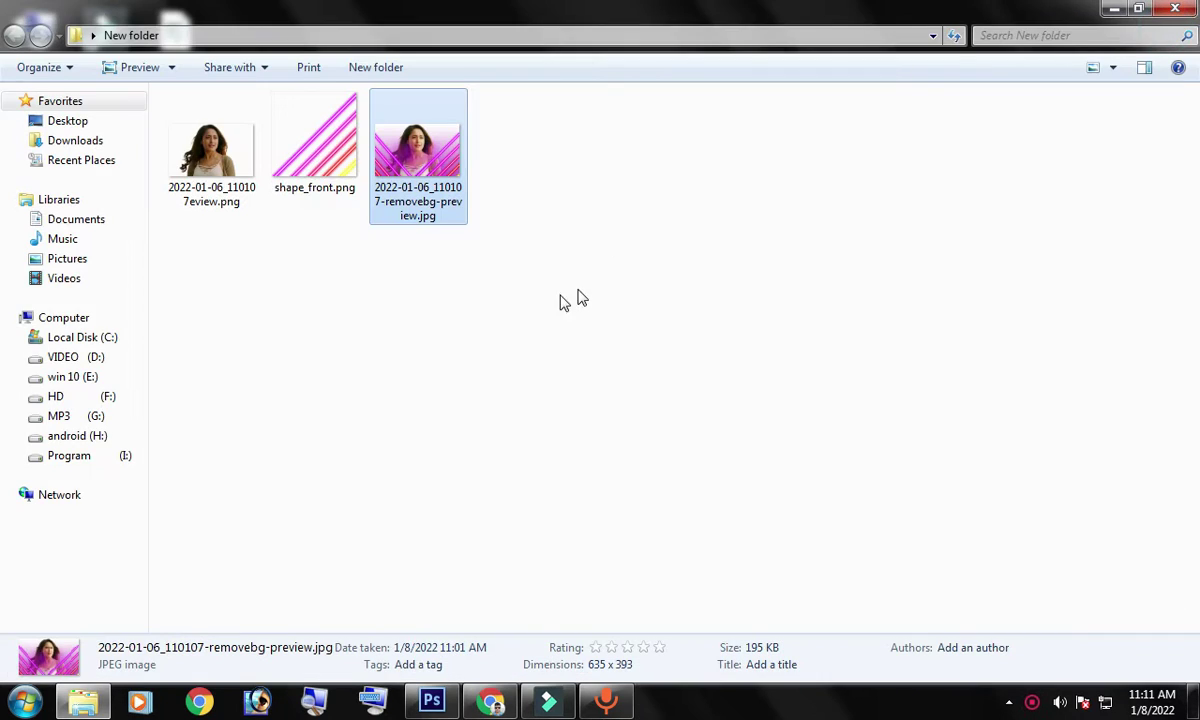
Step: Create a new white document 17 × 9 inches at 72 ppi
left_click(215, 158)
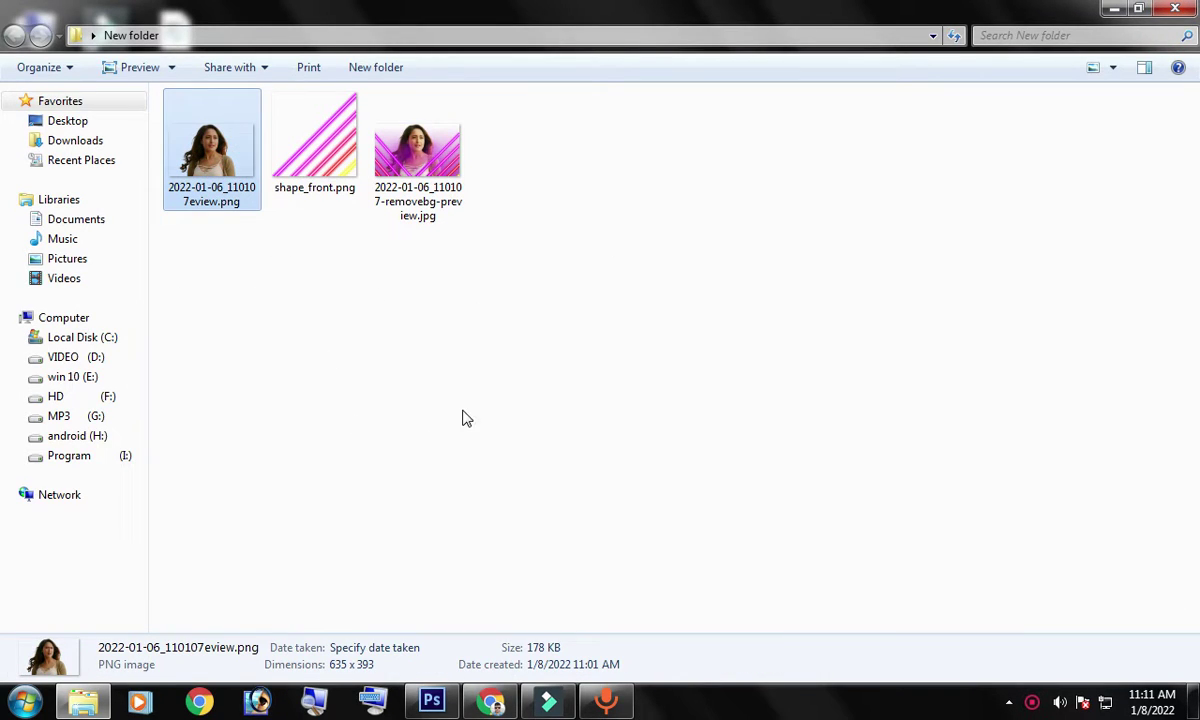
left_click(432, 700)
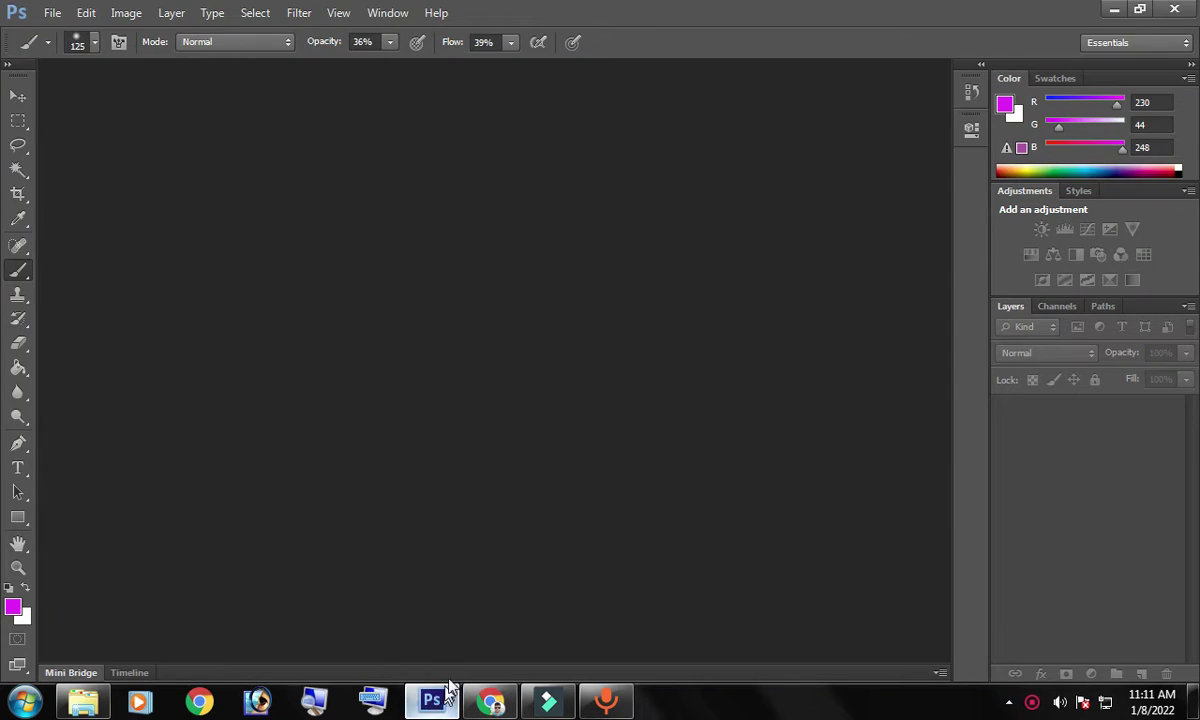
left_click(53, 14)
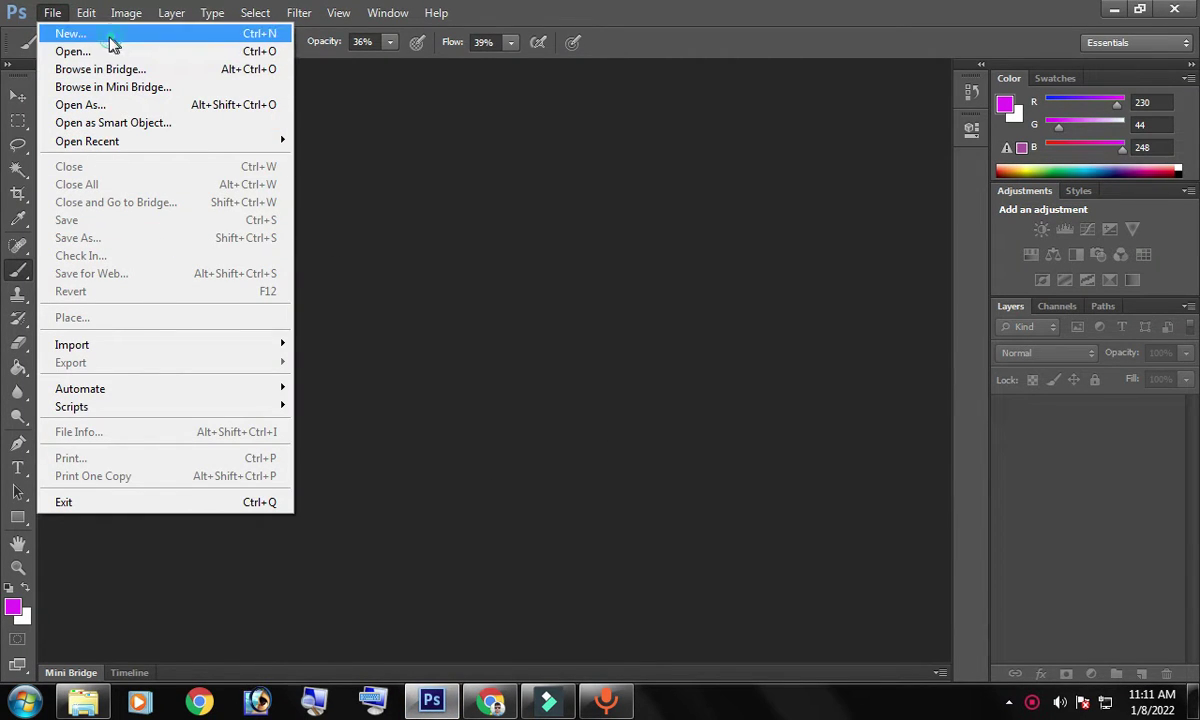
left_click(100, 36)
double_click(536, 244)
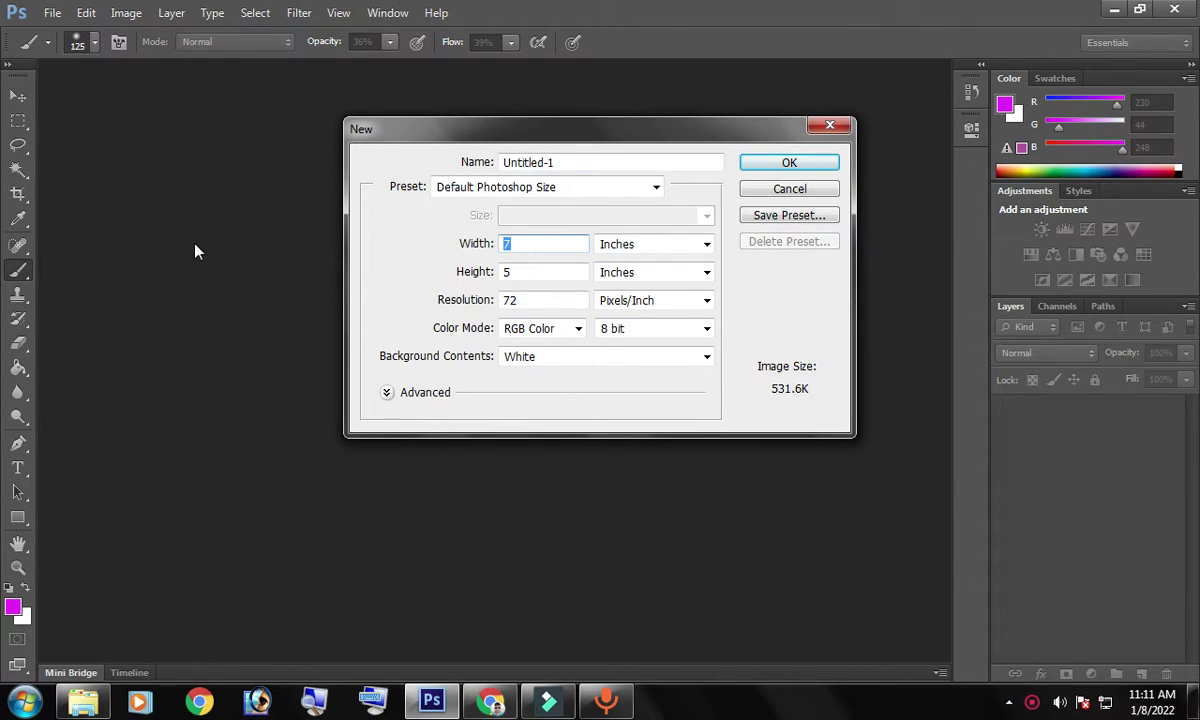
type("1")
double_click(528, 271)
type("9")
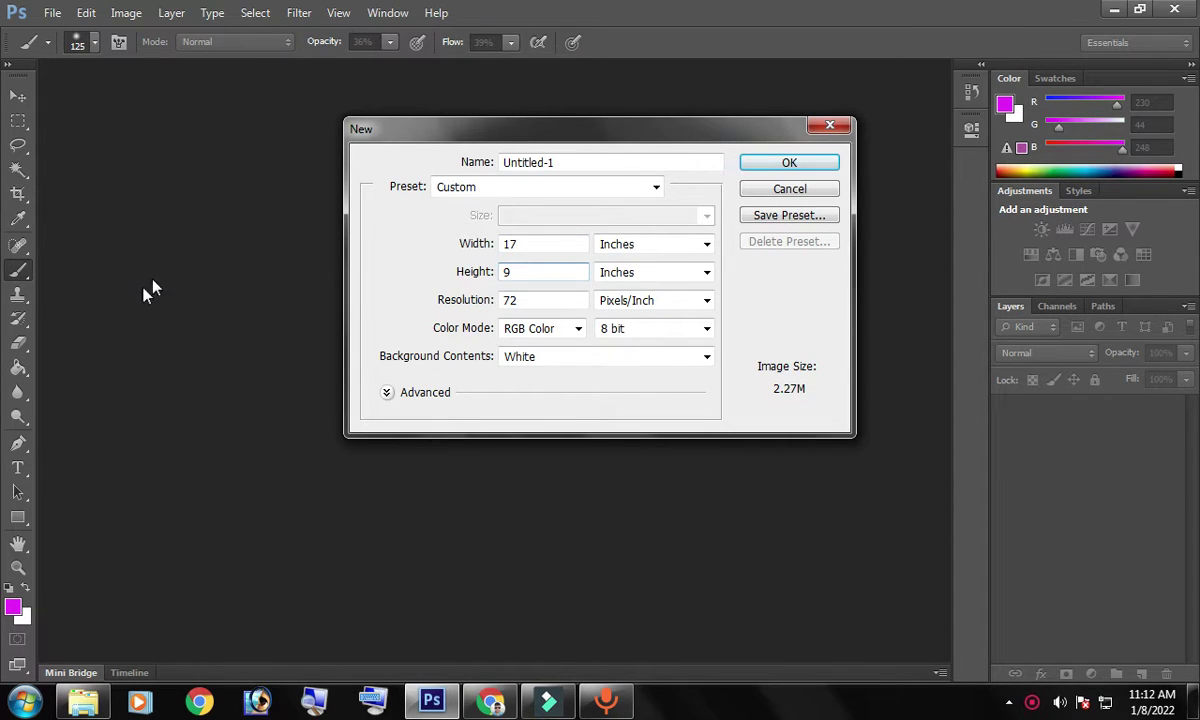
left_click(789, 163)
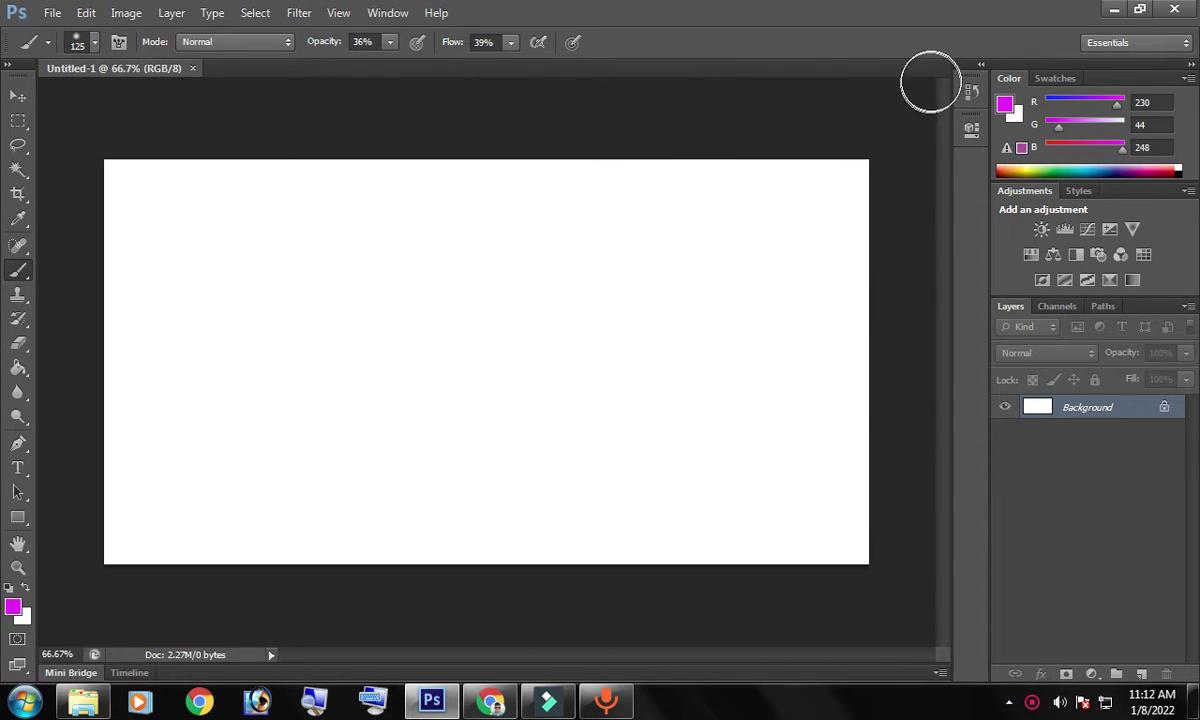
Step: Drag the woman portrait PNG into the document, commit it, and rasterize its layer
left_click(1113, 9)
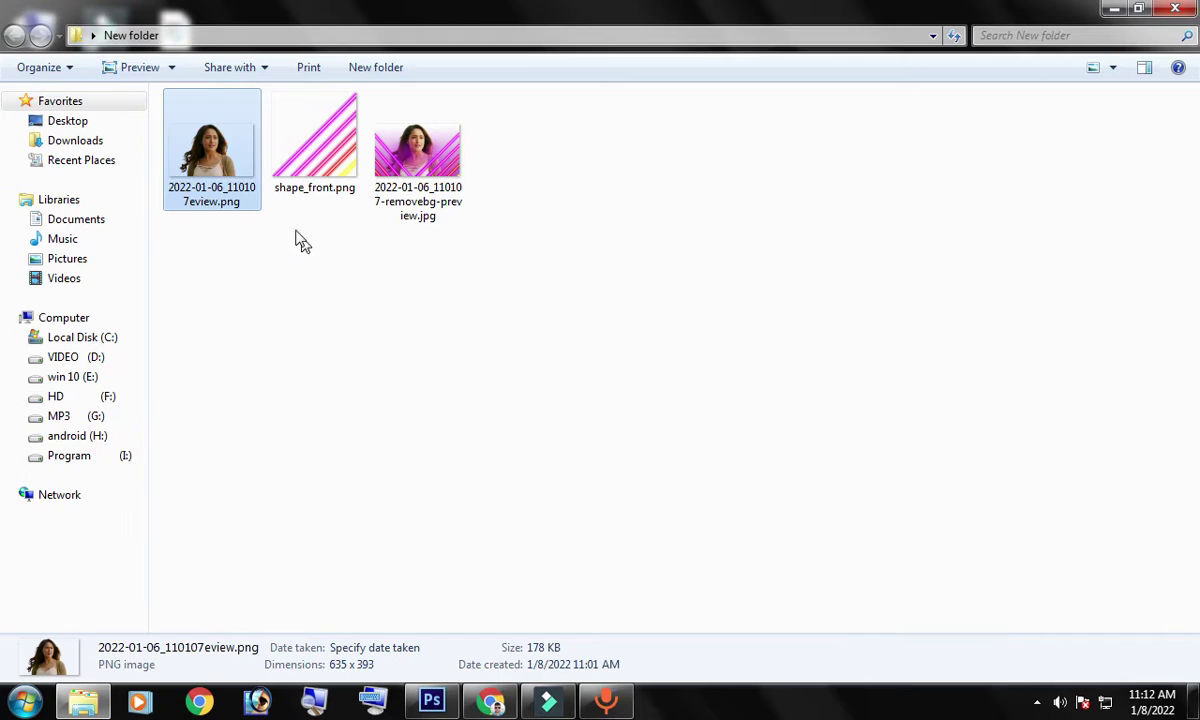
mouse_move(213, 150)
left_mouse_down()
mouse_move(505, 675)
mouse_move(507, 471)
left_mouse_up()
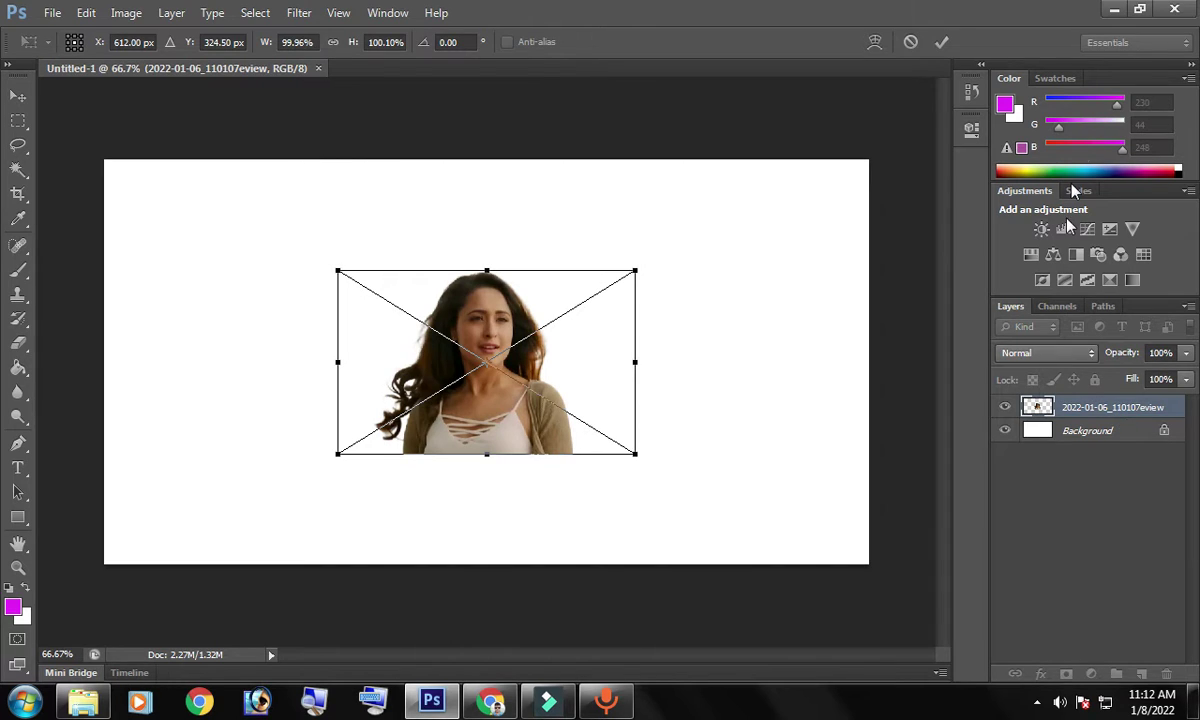
left_click(939, 40)
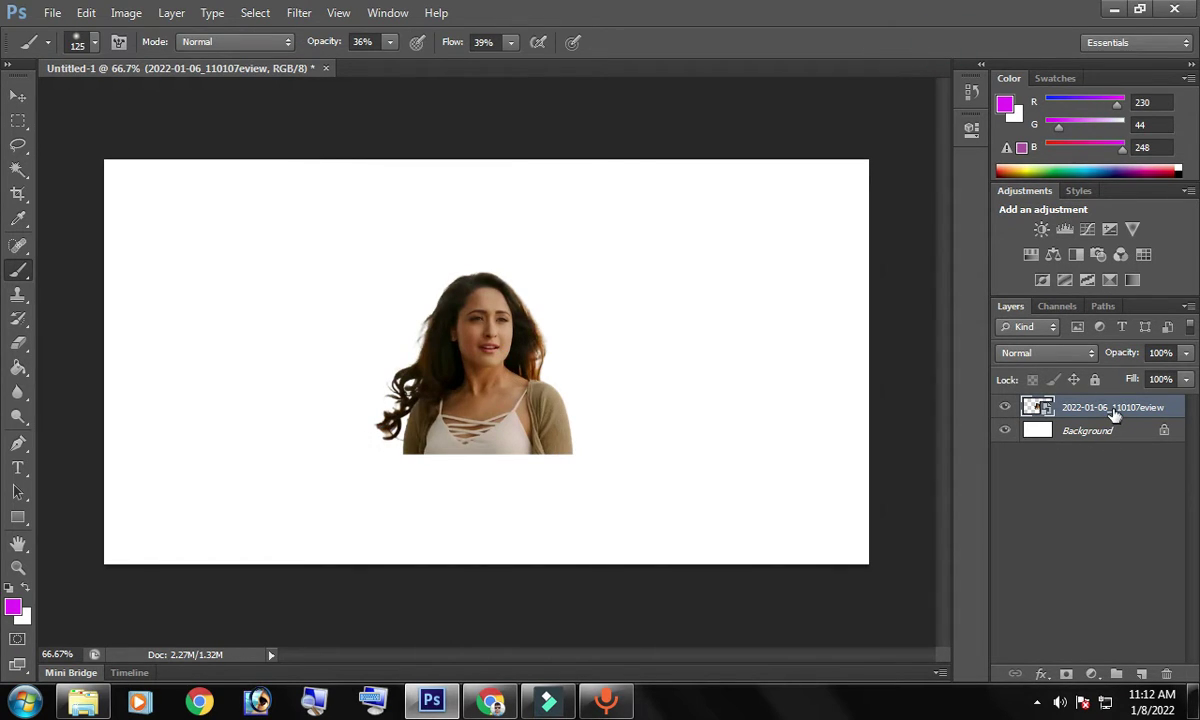
right_click(1115, 414)
left_click(950, 220)
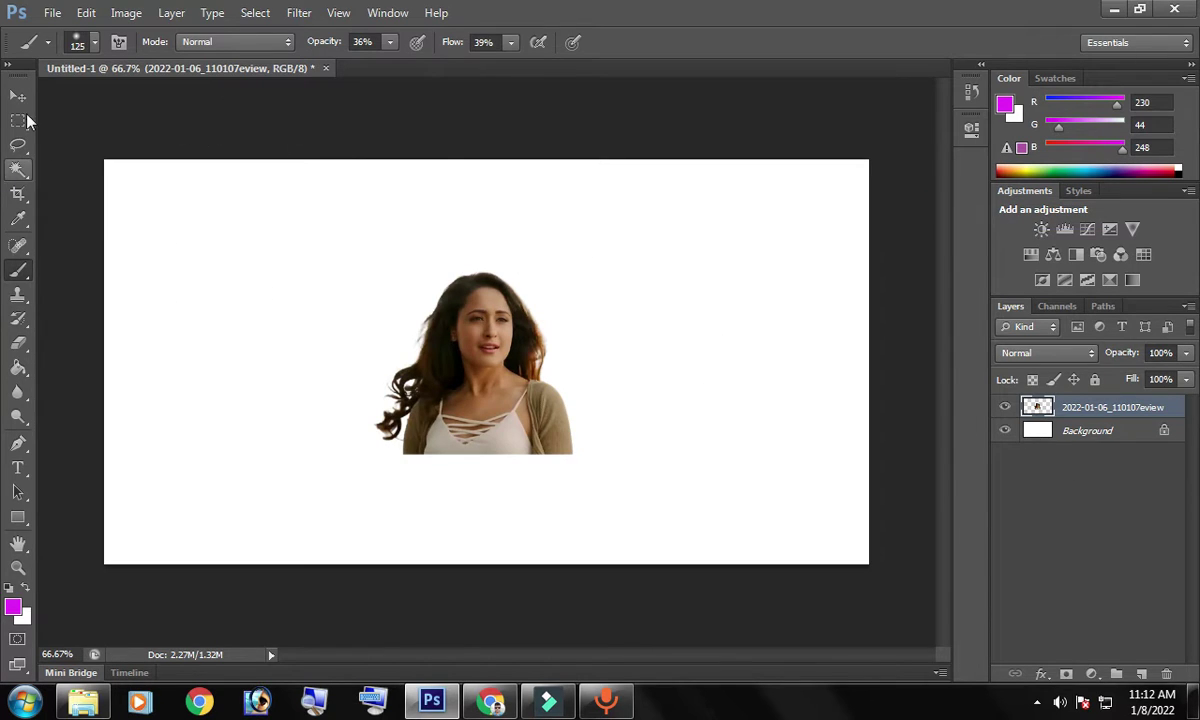
Step: Enlarge, level and reposition the portrait so it fills most of the canvas
left_click(18, 95)
left_click_drag(578, 270, 758, 203)
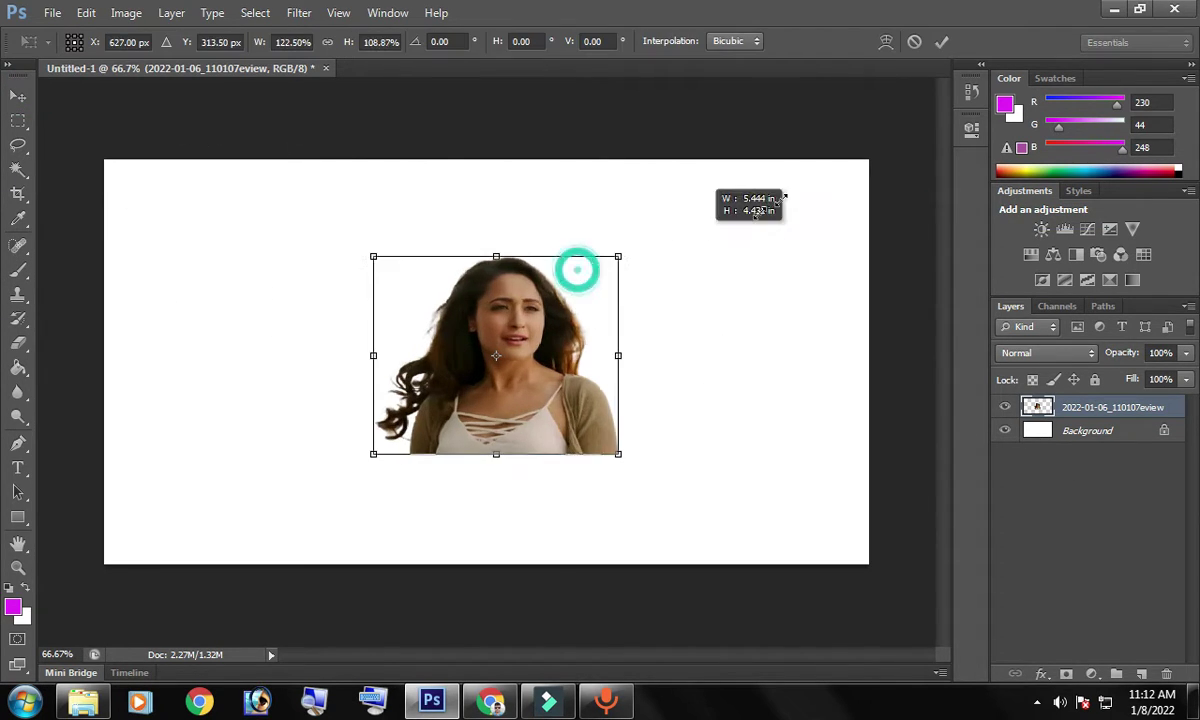
left_click_drag(780, 268, 782, 277)
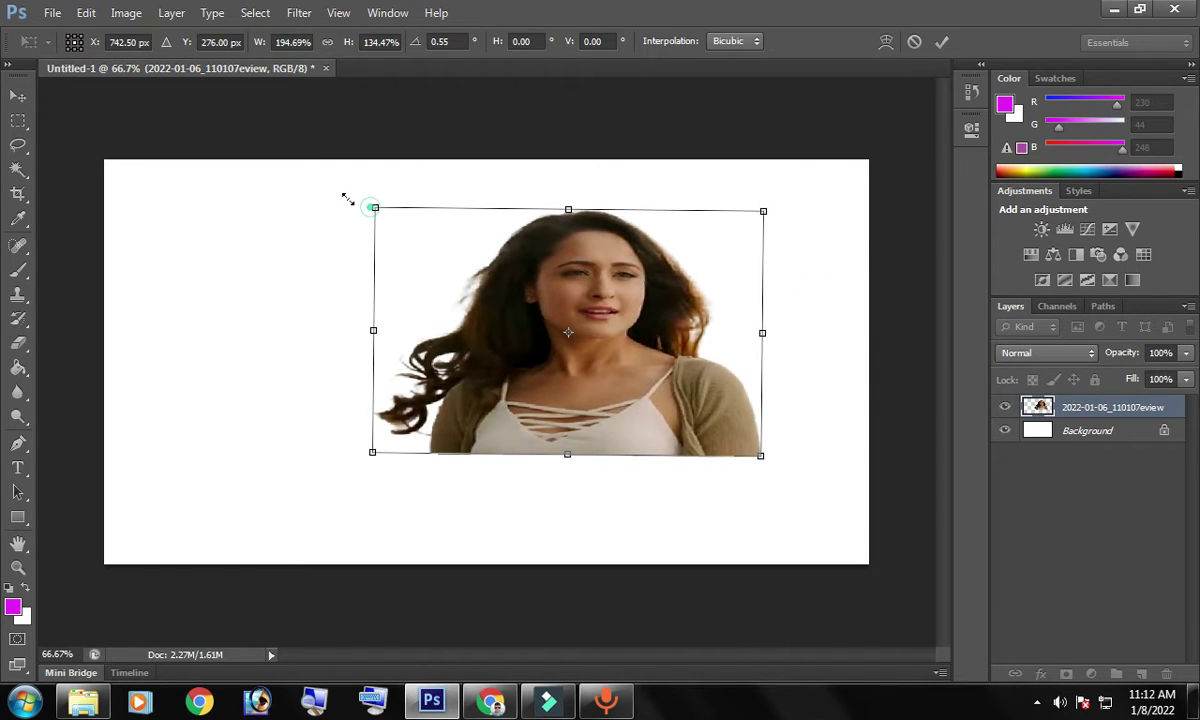
left_click_drag(373, 207, 160, 200)
left_click_drag(468, 370, 505, 470)
mouse_move(501, 310)
left_mouse_down()
mouse_move(501, 147)
mouse_move(487, 155)
left_mouse_up()
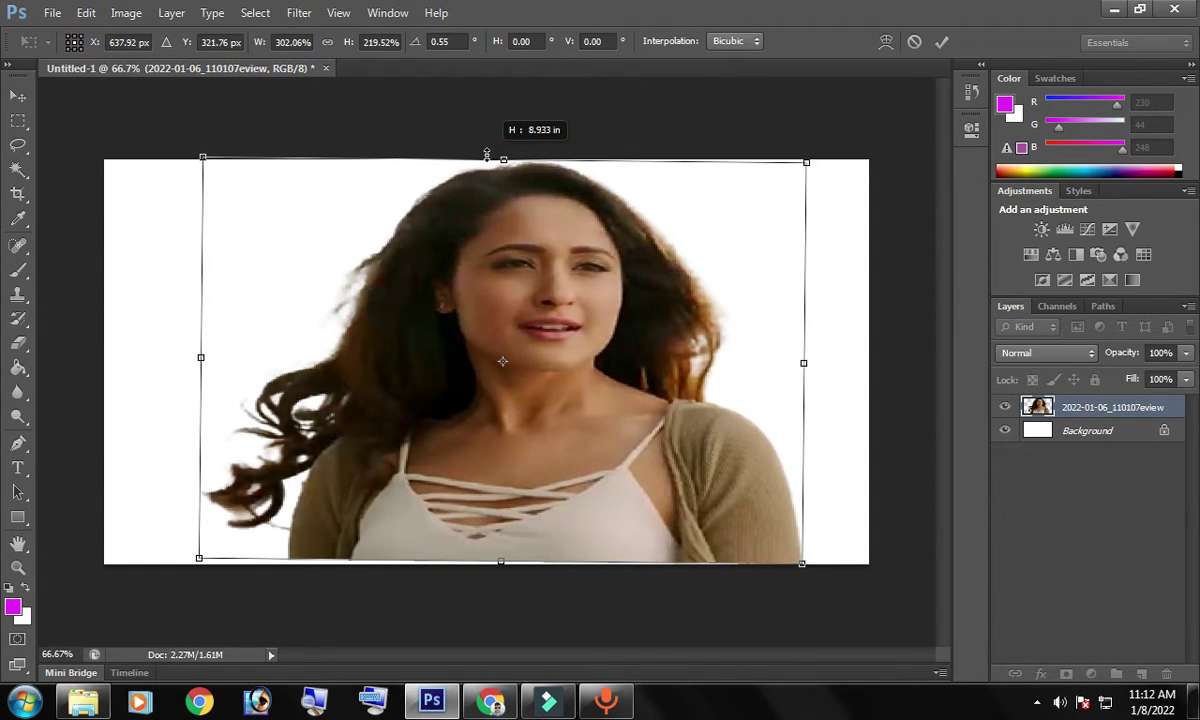
mouse_move(571, 283)
left_mouse_down()
mouse_move(558, 322)
mouse_move(547, 299)
left_mouse_up()
left_click_drag(802, 186, 795, 182)
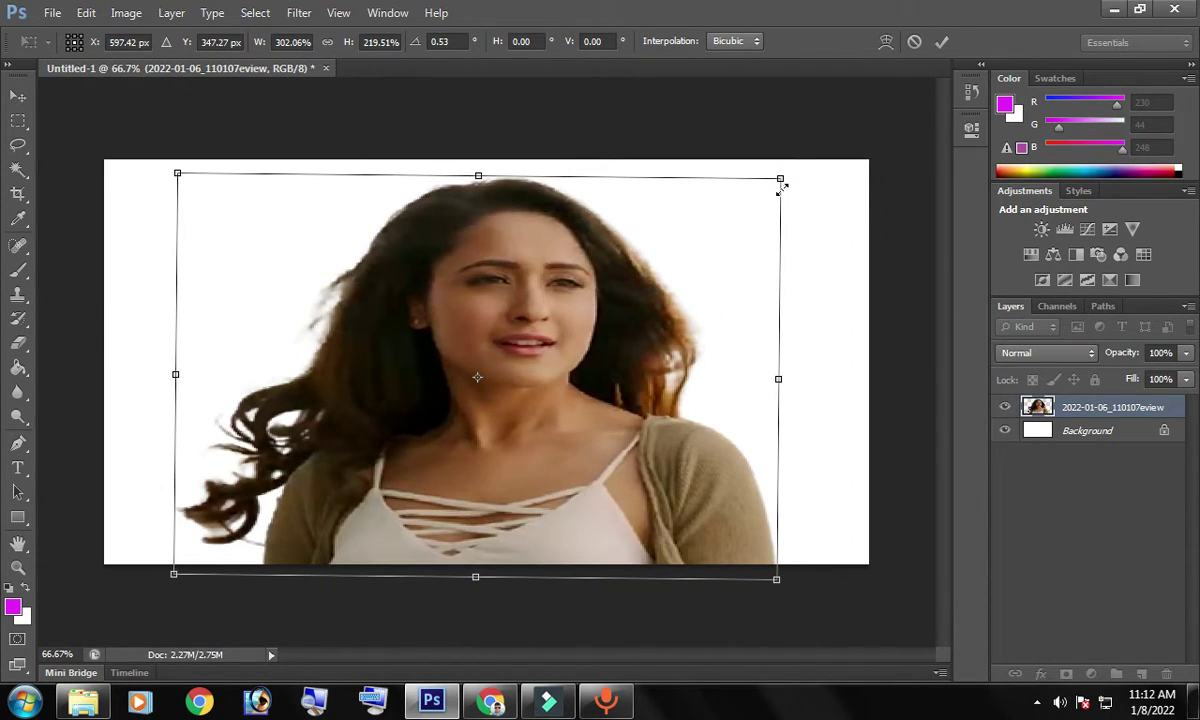
left_click(946, 41)
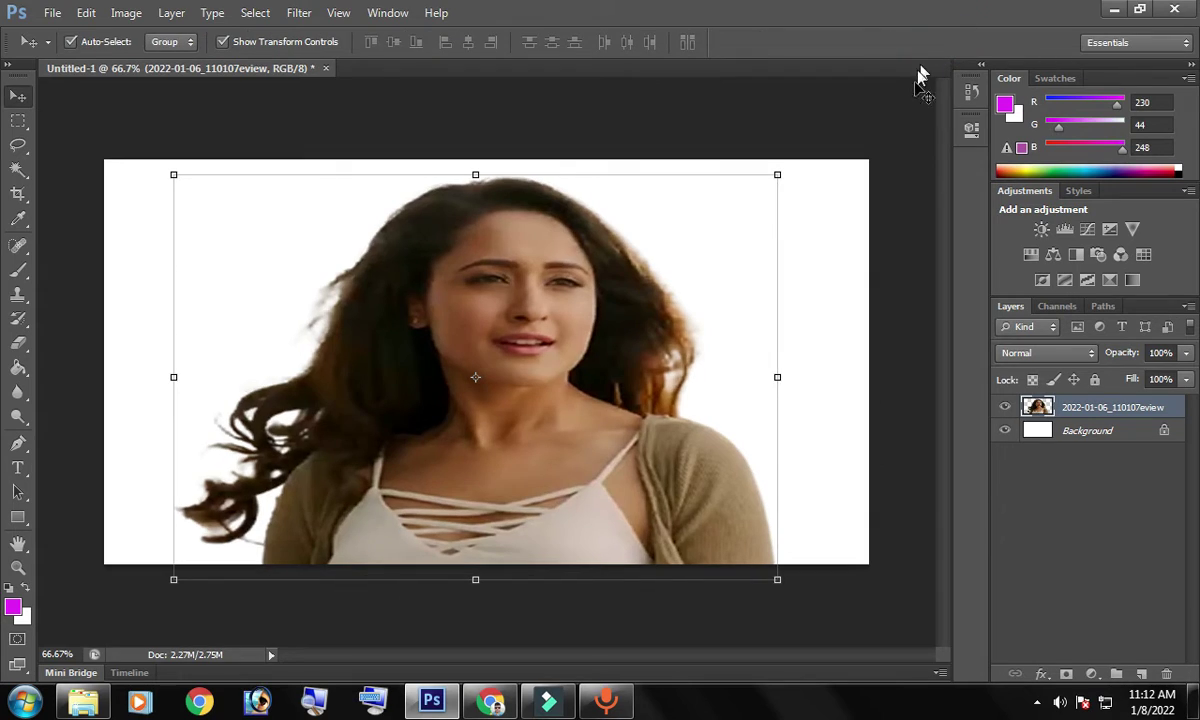
Step: Deselect the portrait layer and return to the image folder
left_click(875, 310)
left_click(630, 375)
left_click(873, 452)
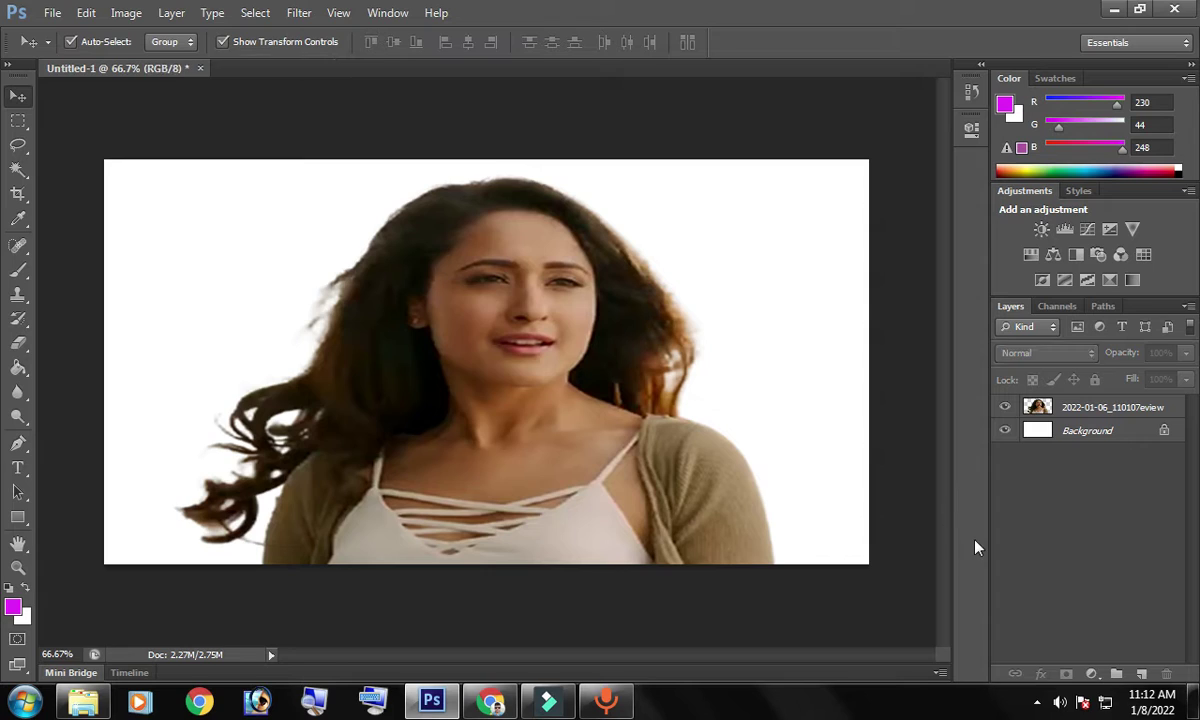
left_click(100, 702)
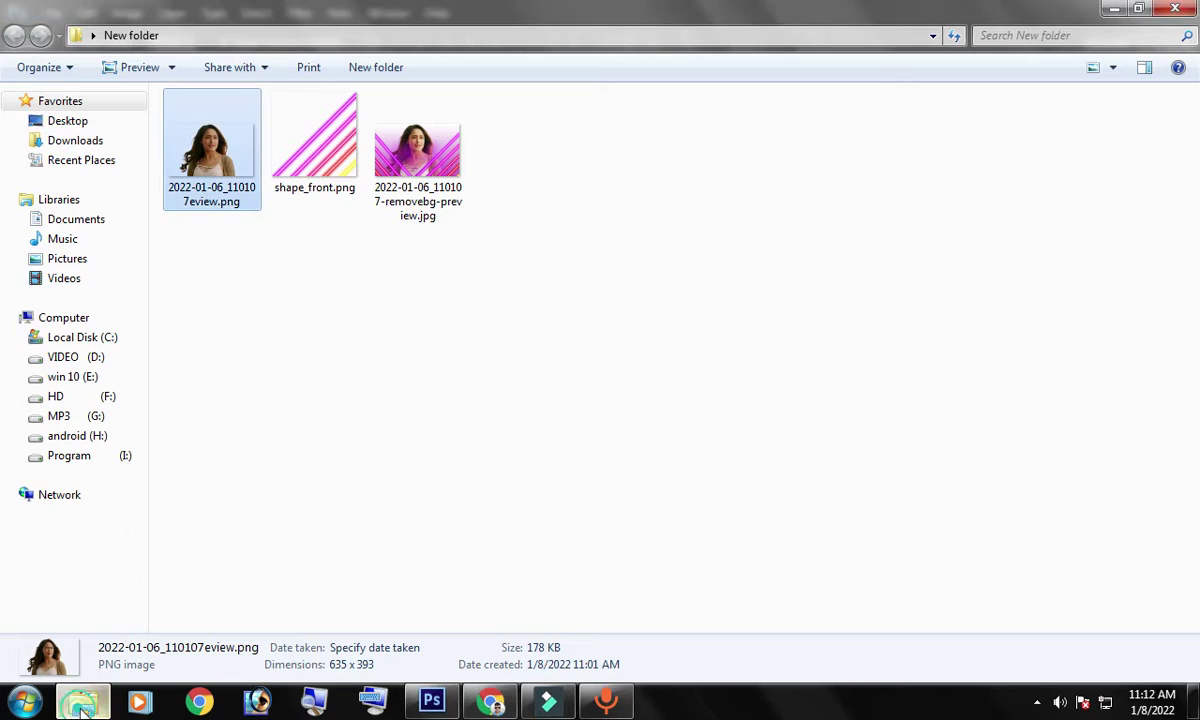
Step: Place shape_front.png at the canvas's lower right, scaled to 64.81%, and commit it
left_click(338, 148)
mouse_move(338, 148)
left_mouse_down()
mouse_move(635, 416)
mouse_move(743, 435)
left_mouse_up()
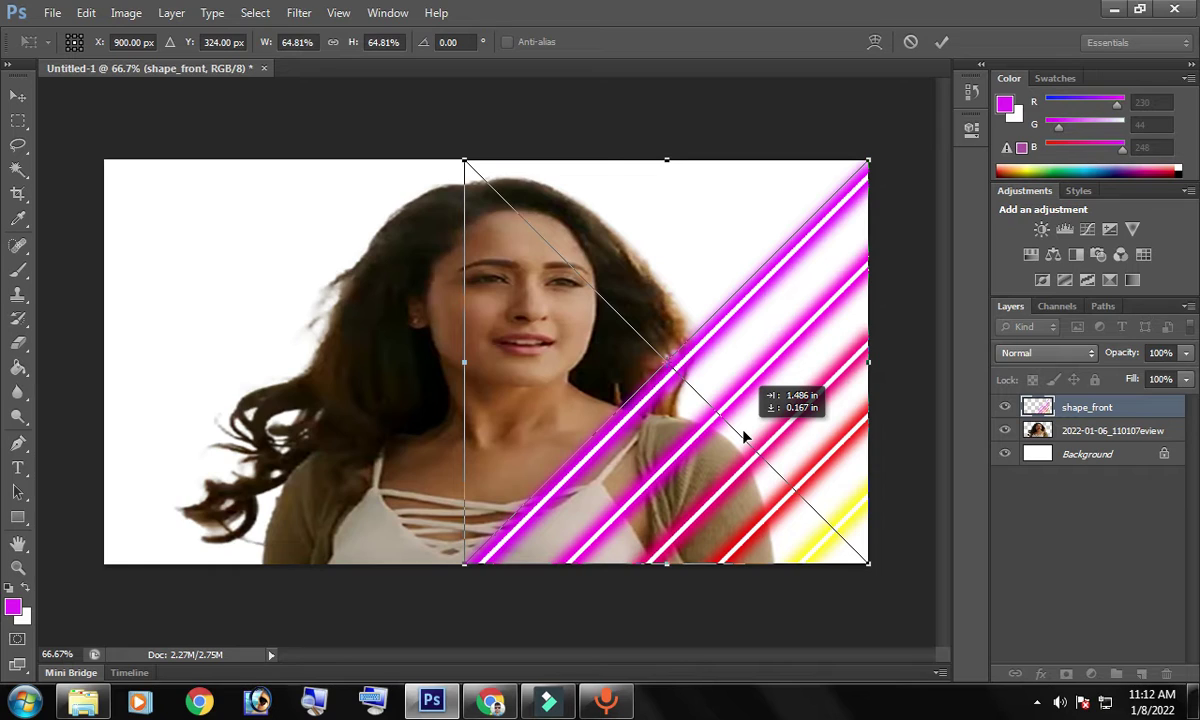
left_click_drag(743, 435, 748, 458)
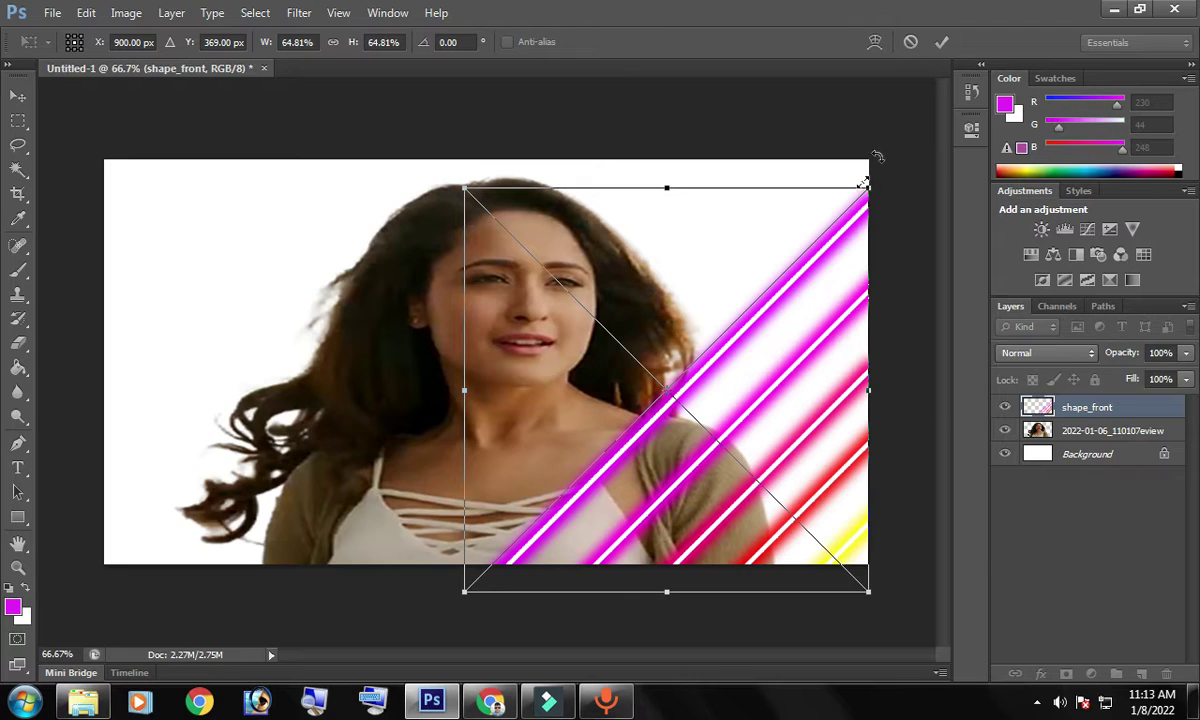
left_click(941, 42)
left_click(789, 320)
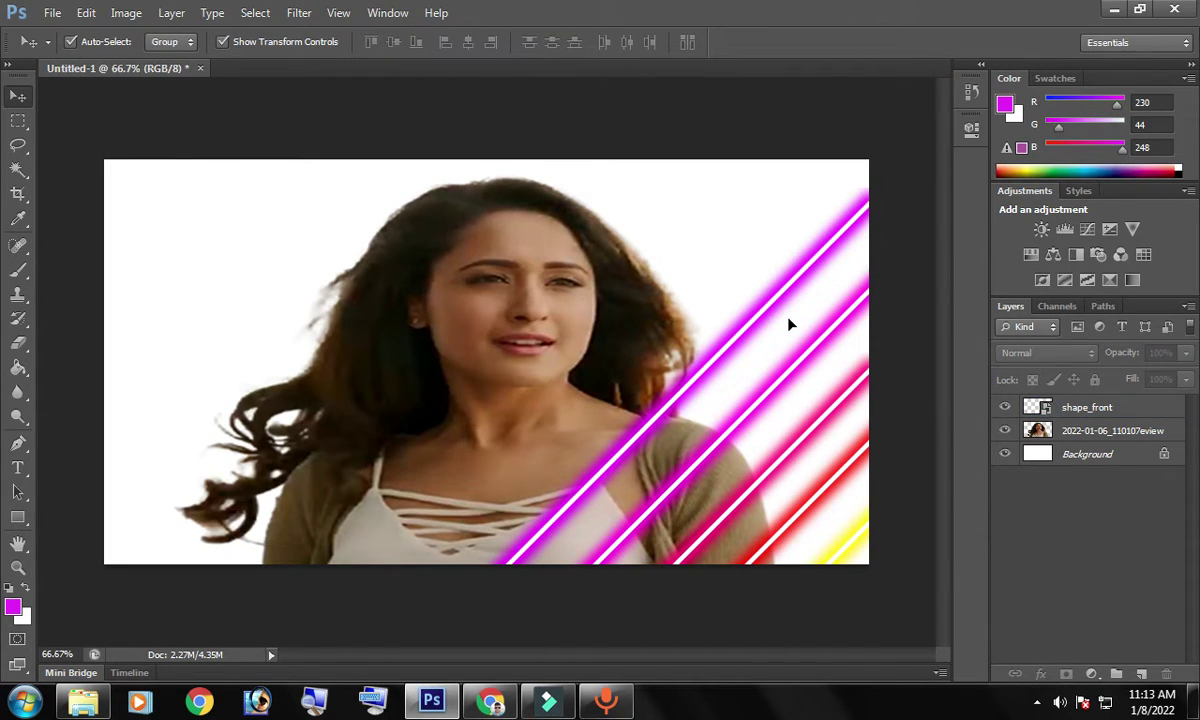
Step: Rasterize and duplicate shape_front, then move the copy left and rotate it about 176°
right_click(1093, 415)
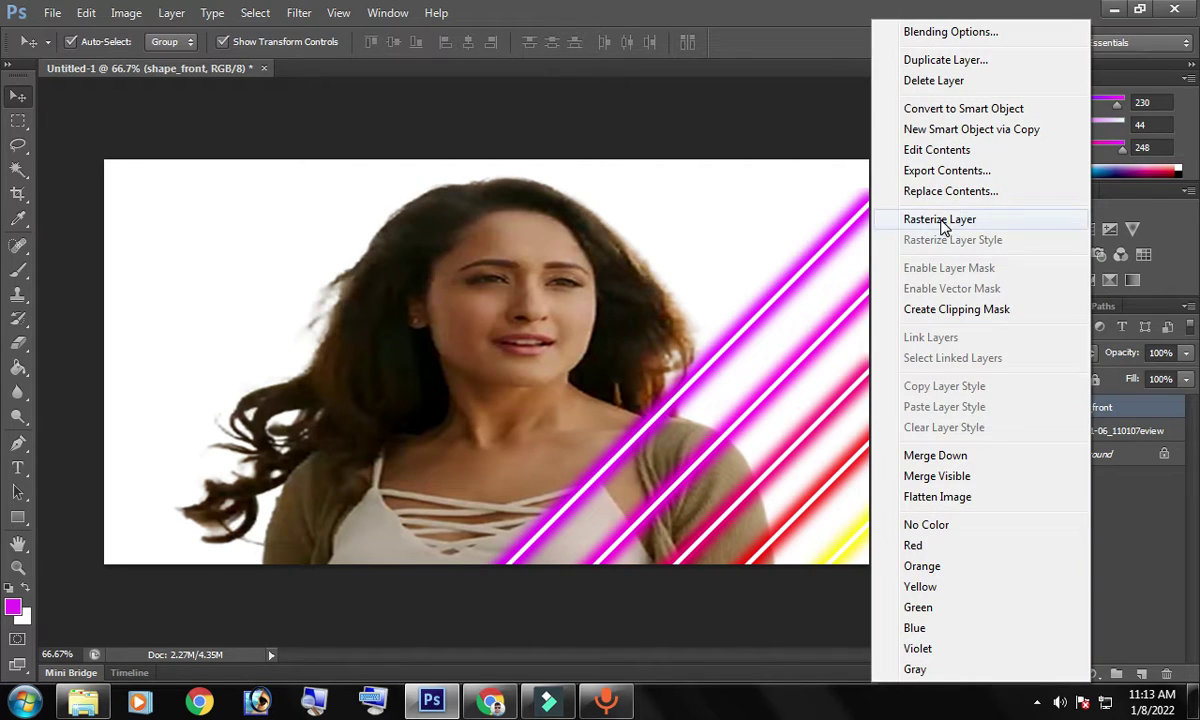
left_click(940, 221)
right_click(1083, 412)
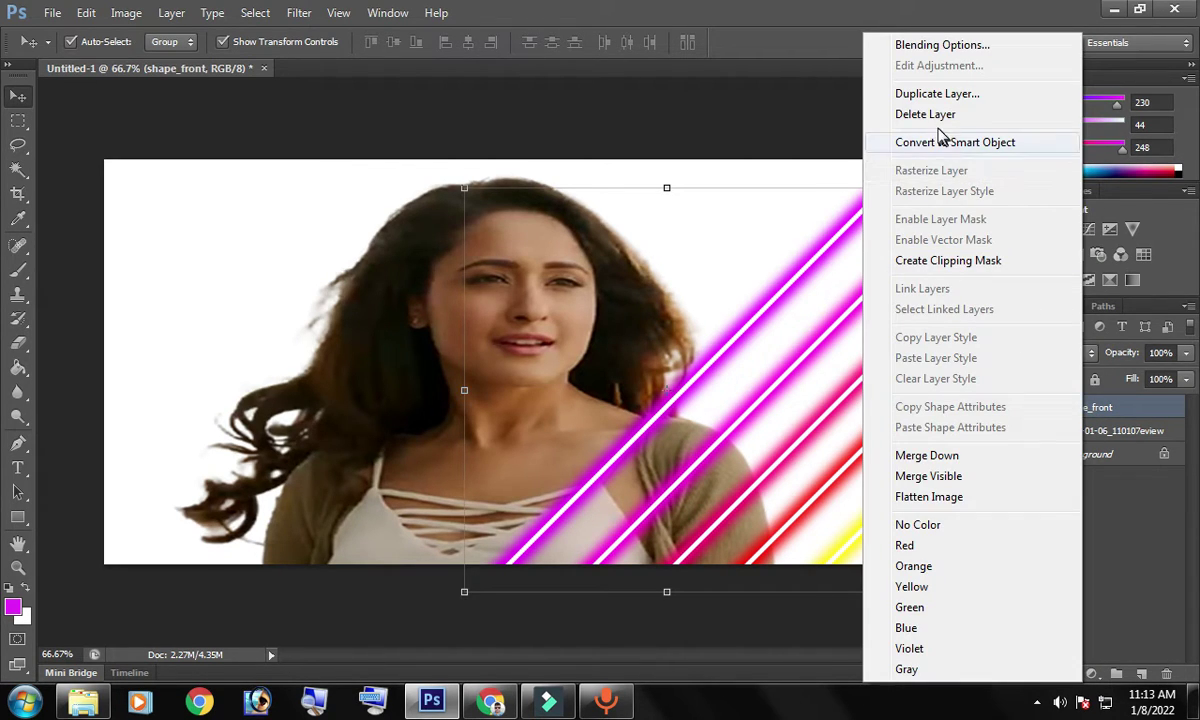
left_click(915, 93)
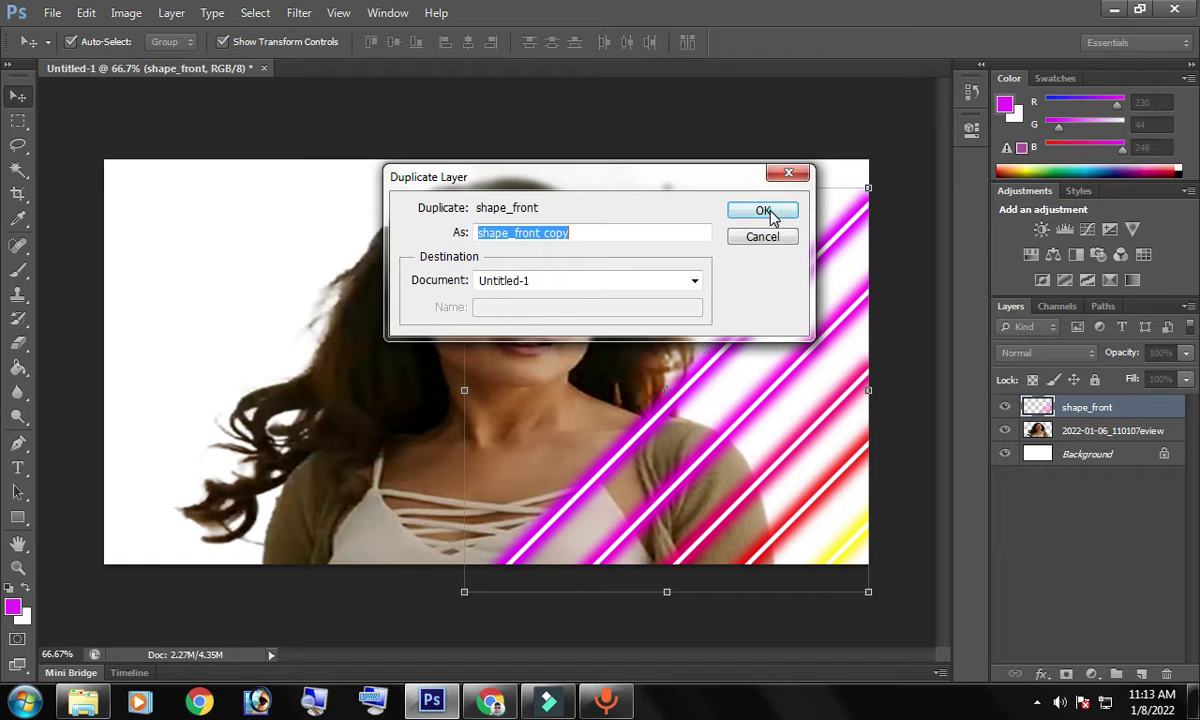
left_click(772, 212)
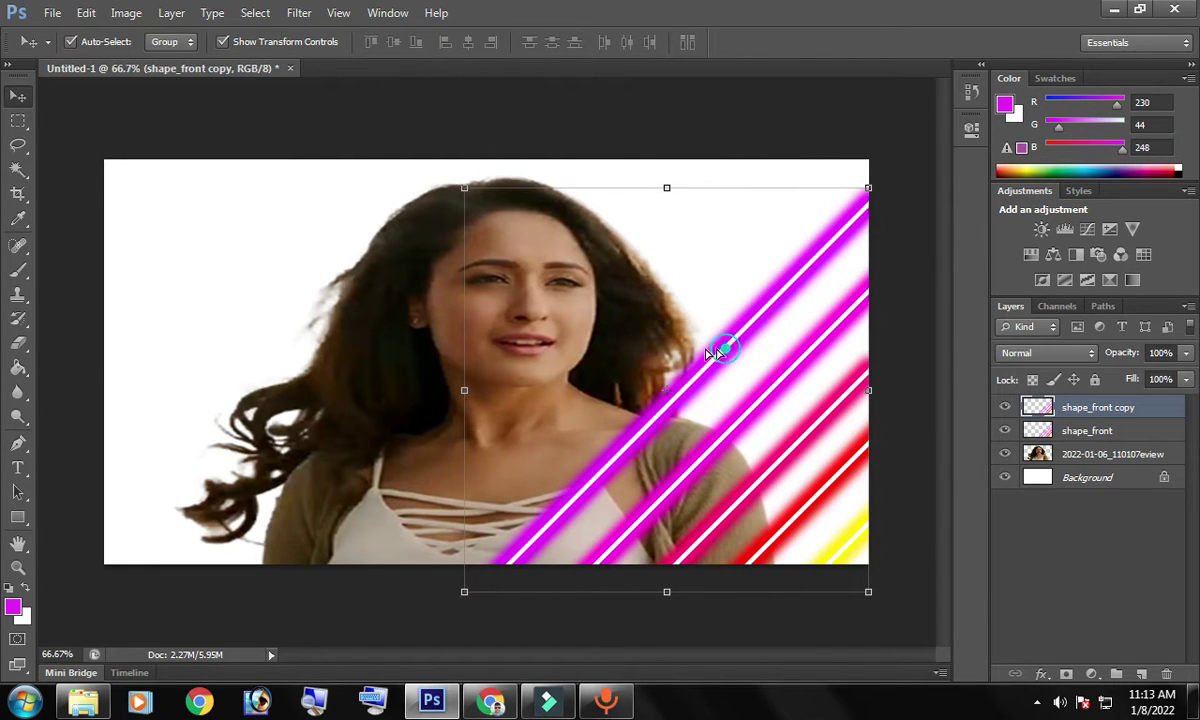
left_click_drag(718, 350, 298, 294)
mouse_move(463, 122)
left_mouse_down()
mouse_move(264, 486)
mouse_move(141, 380)
mouse_move(172, 413)
mouse_move(157, 411)
left_mouse_up()
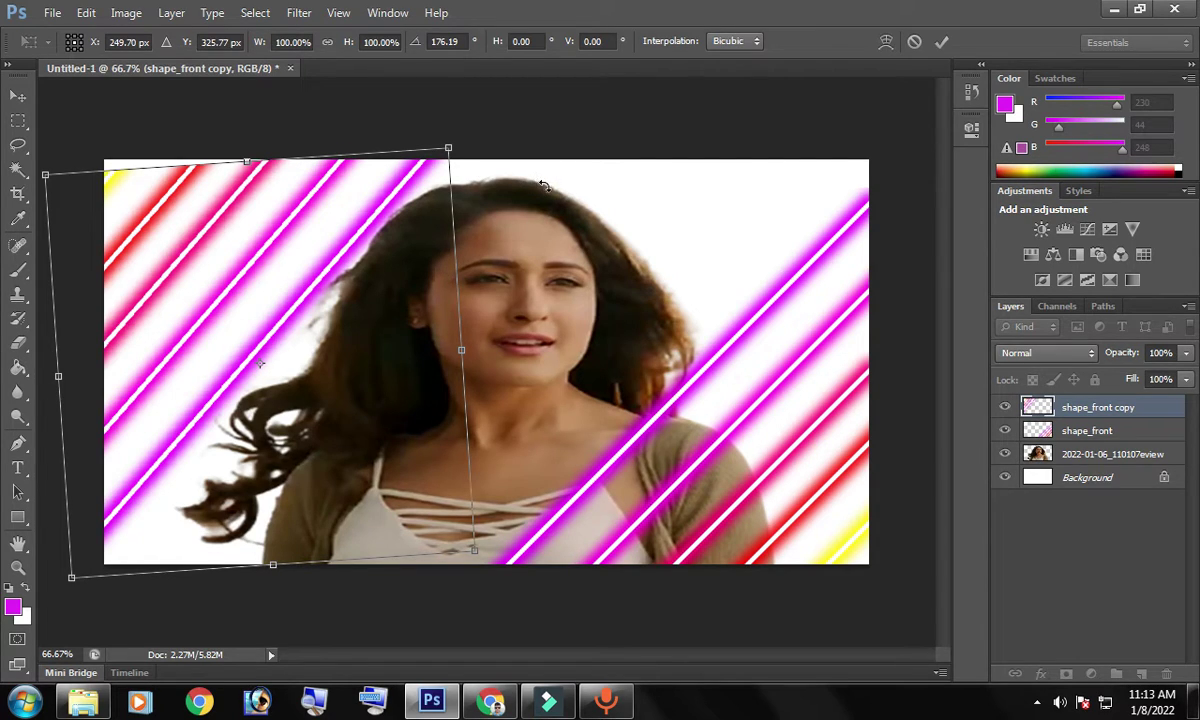
Step: Enlarge, tilt and nudge the duplicate stripes into place and commit
left_click(941, 41)
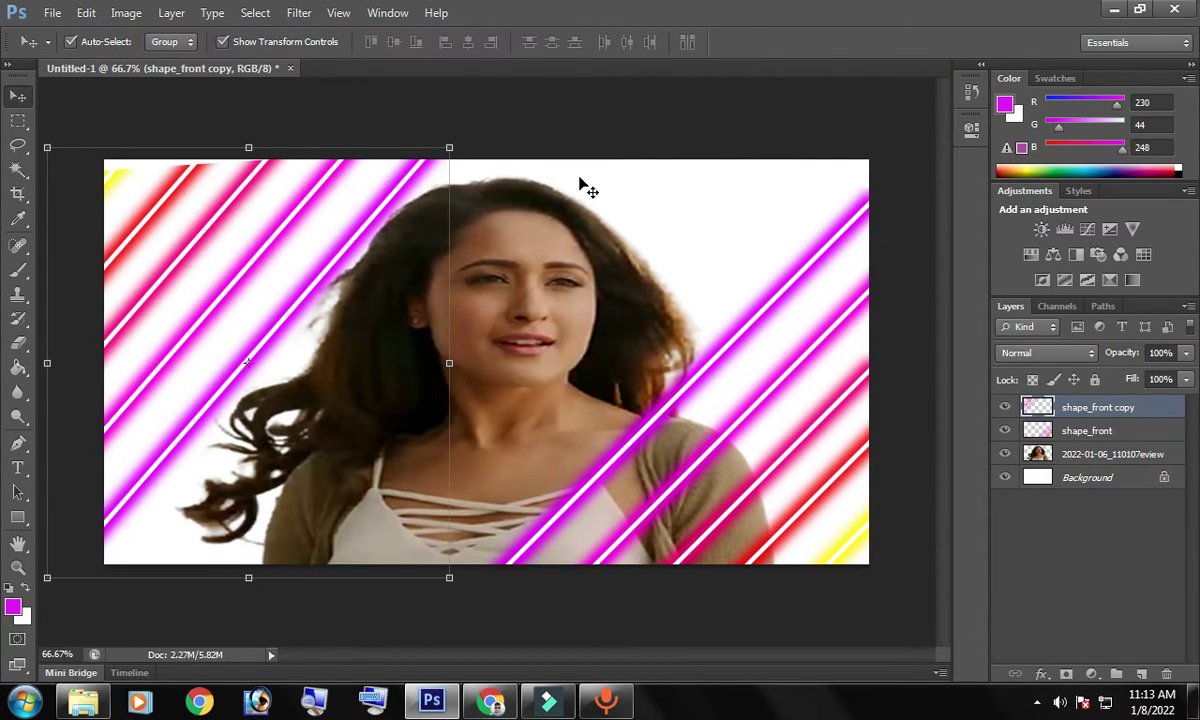
mouse_move(472, 144)
left_mouse_down()
mouse_move(446, 138)
mouse_move(474, 140)
left_mouse_up()
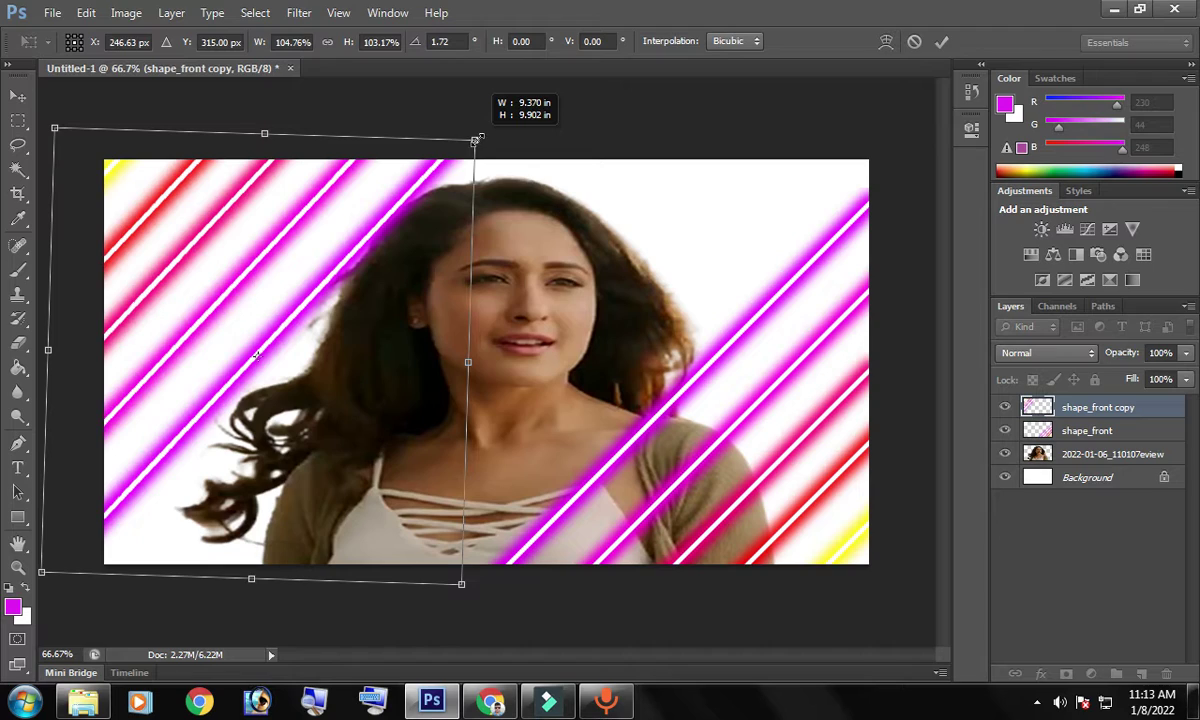
left_click_drag(546, 198, 532, 177)
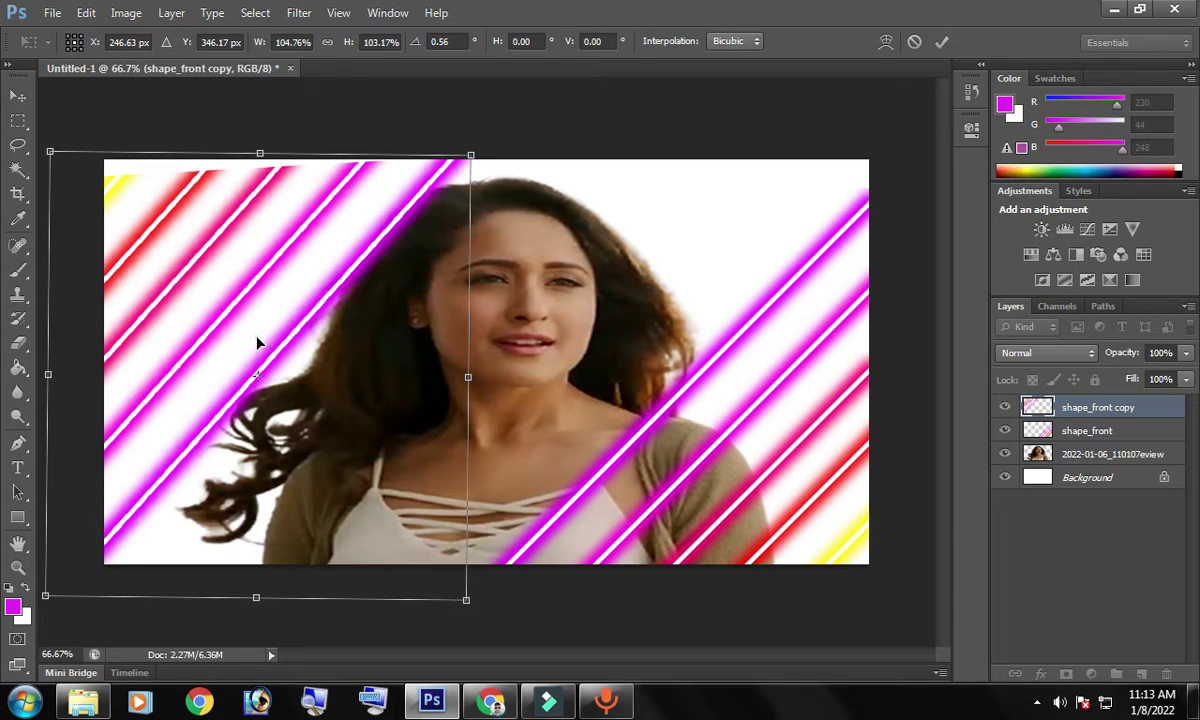
left_click_drag(257, 343, 275, 330)
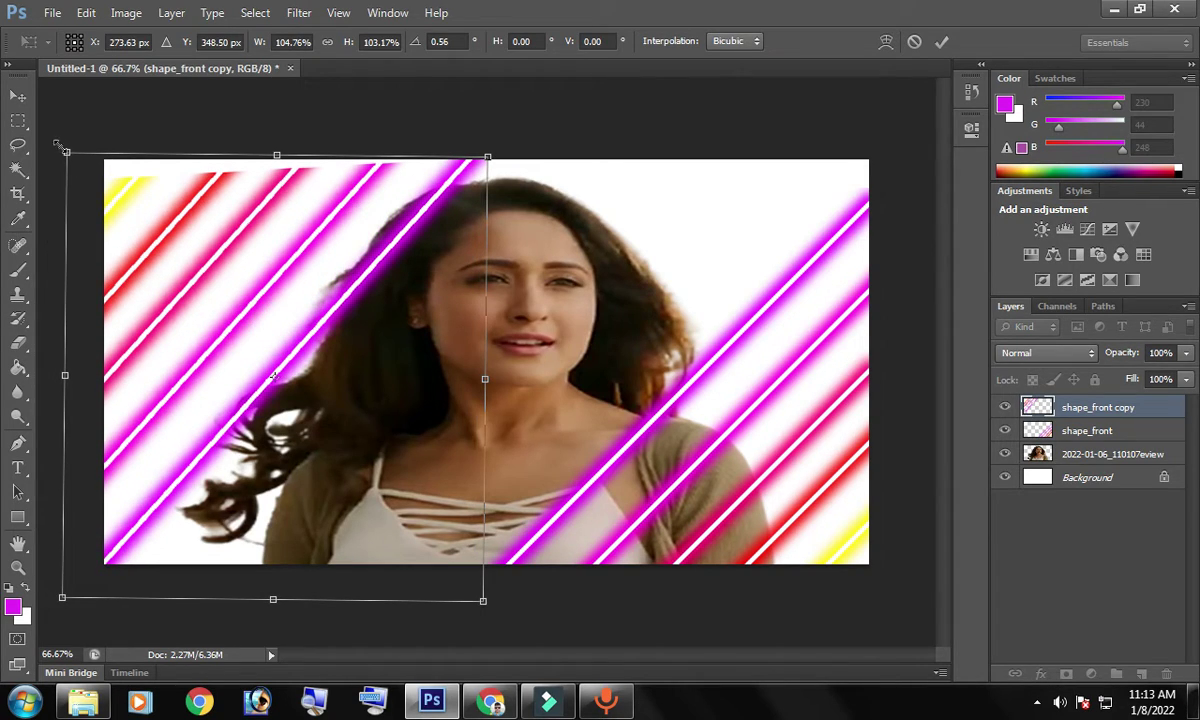
left_click_drag(68, 151, 54, 101)
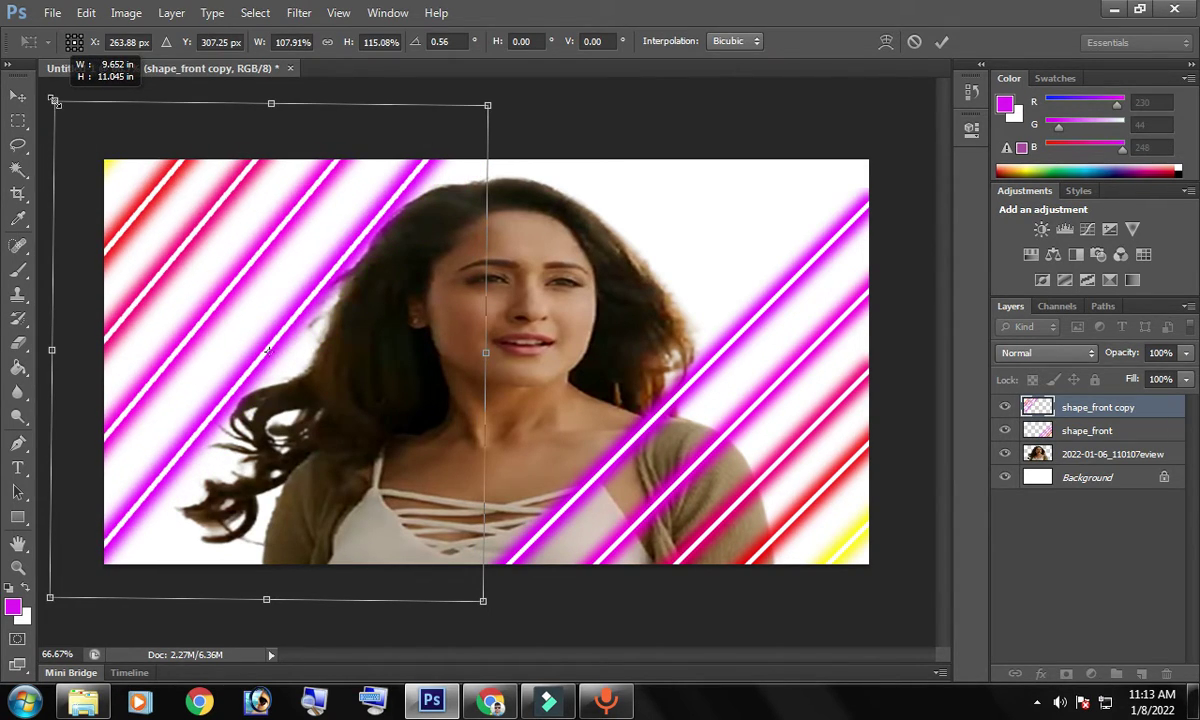
left_click_drag(121, 243, 127, 260)
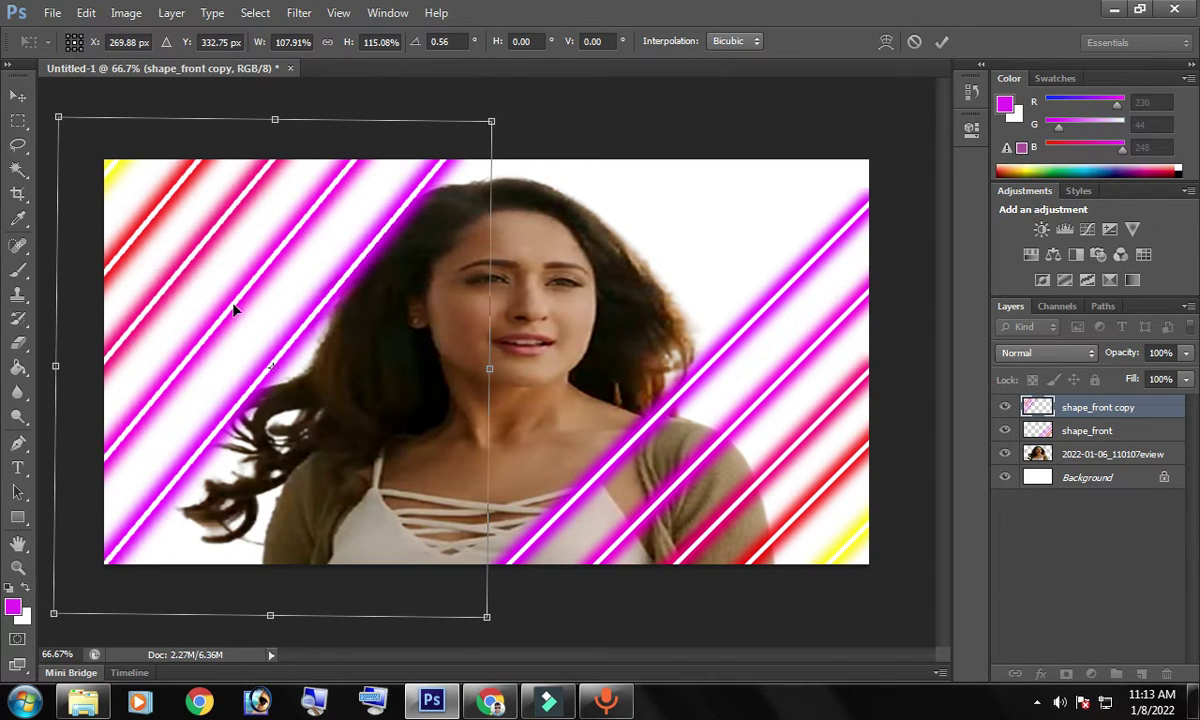
left_click(943, 42)
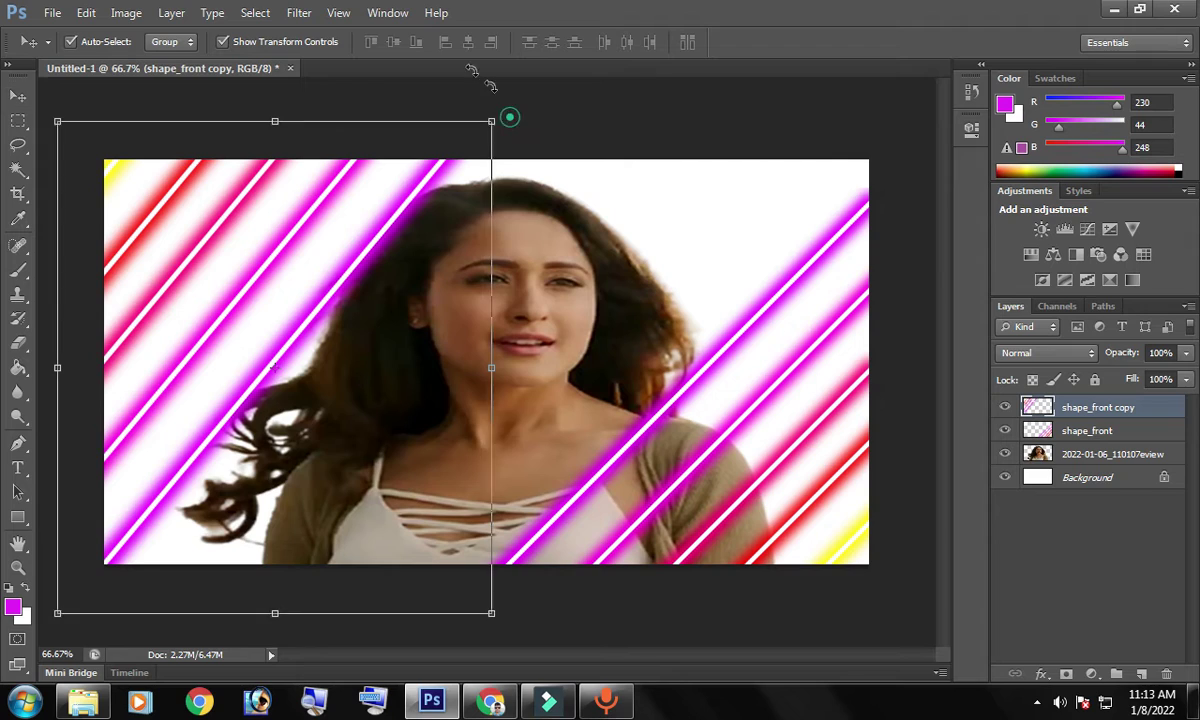
Step: Rotate the left stripes to about −92° and lower them to meet the right stripes in a V
left_click_drag(513, 114, 48, 30)
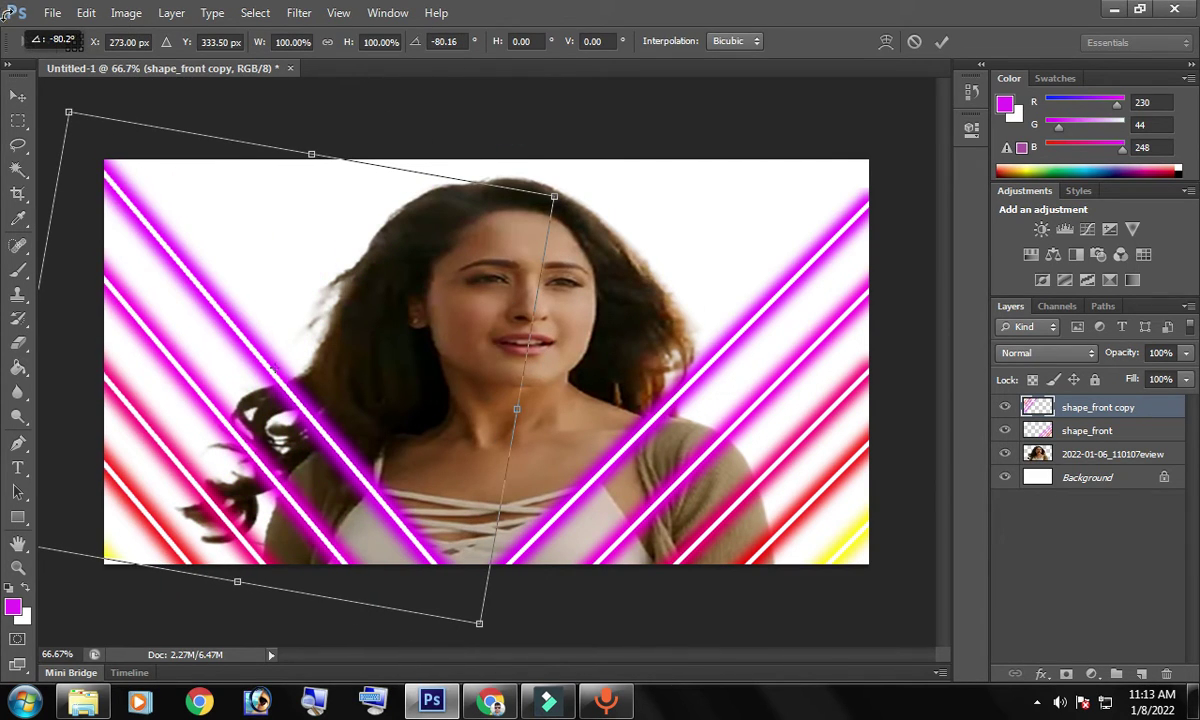
left_click_drag(185, 287, 206, 338)
left_click_drag(664, 204, 636, 123)
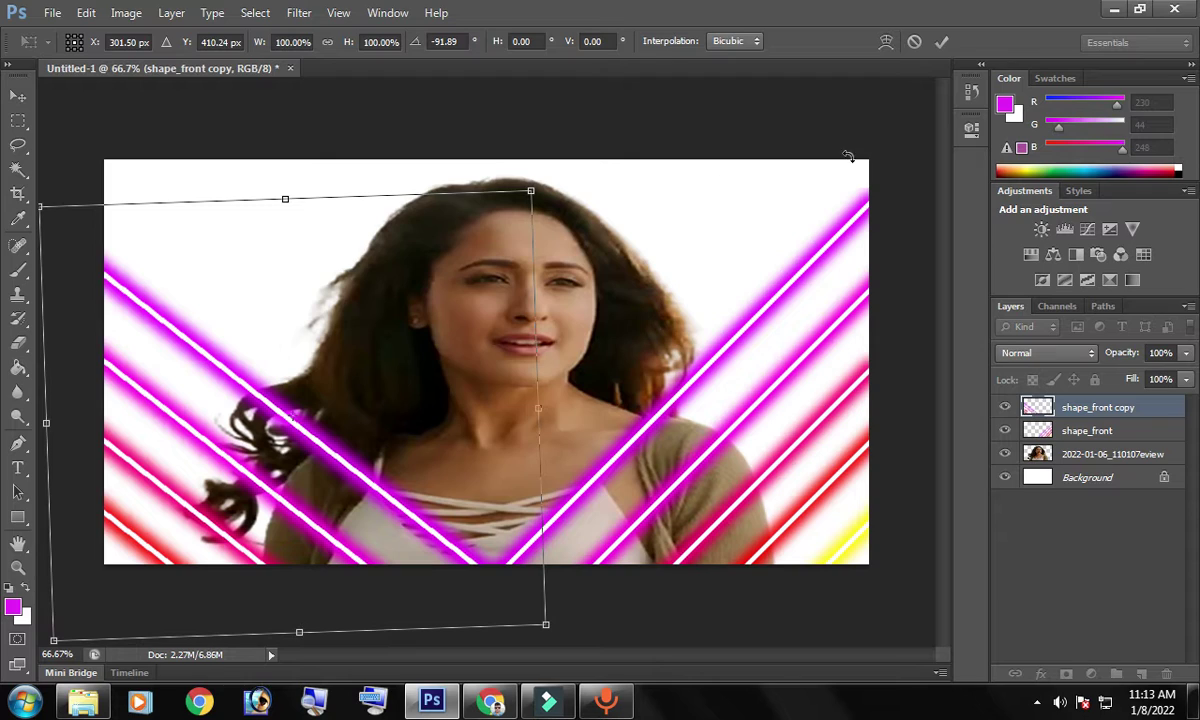
left_click(941, 42)
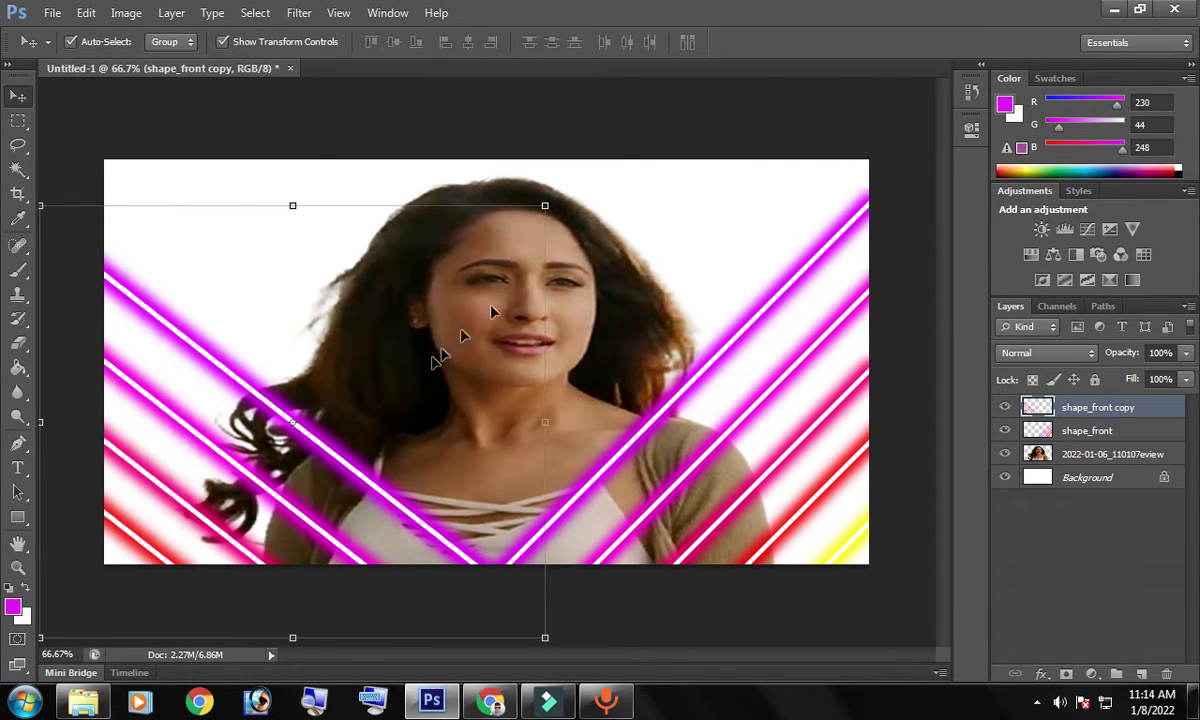
left_click(446, 304)
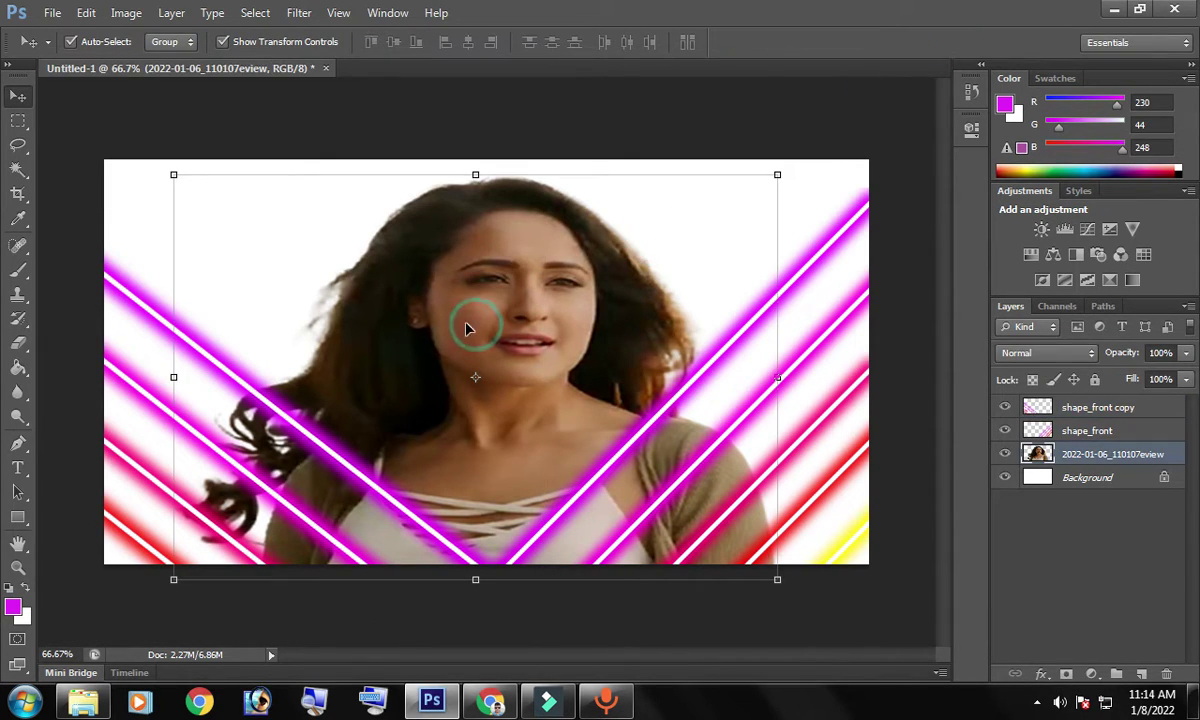
left_click(122, 14)
Step: Raise the portrait's Brightness to 39, then reselect the shape_front copy layer
left_click(422, 62)
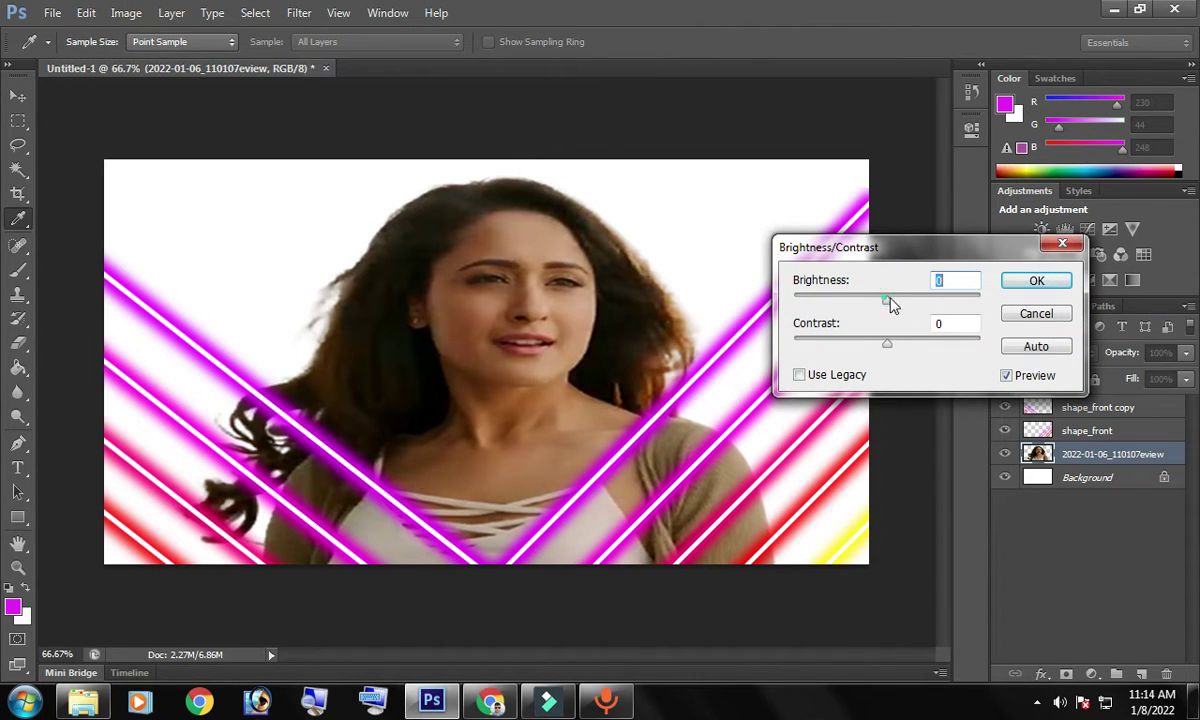
left_click_drag(885, 298, 912, 298)
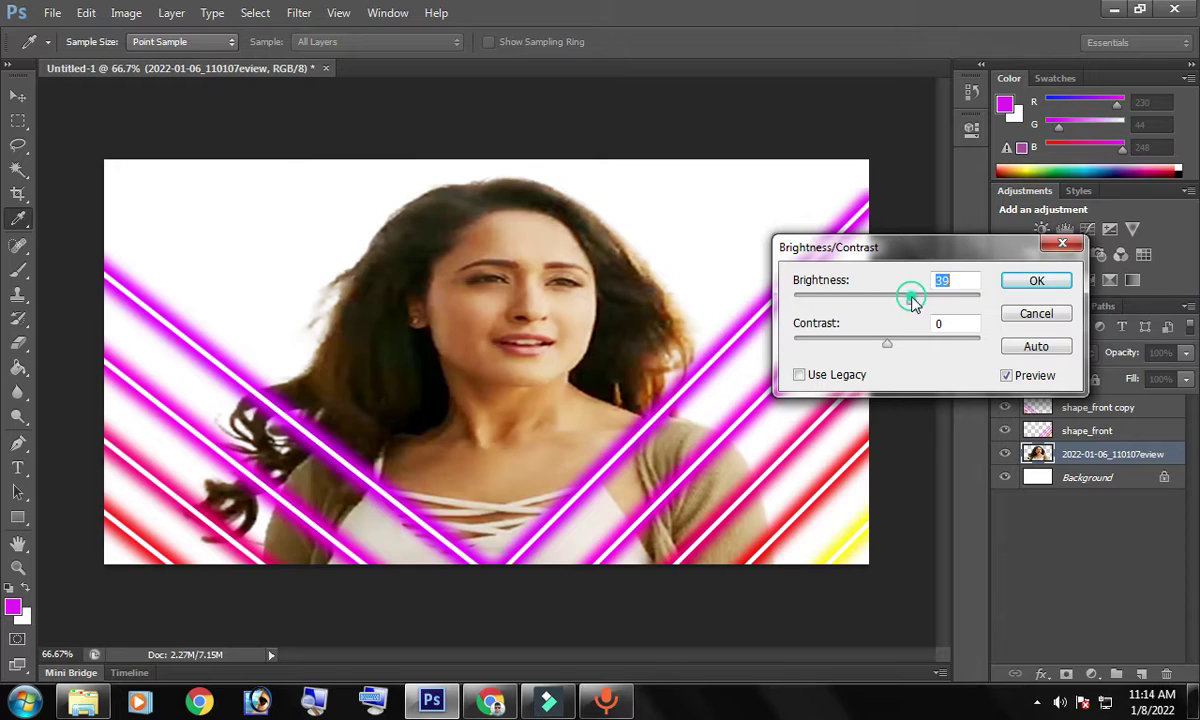
key("Return")
key("v")
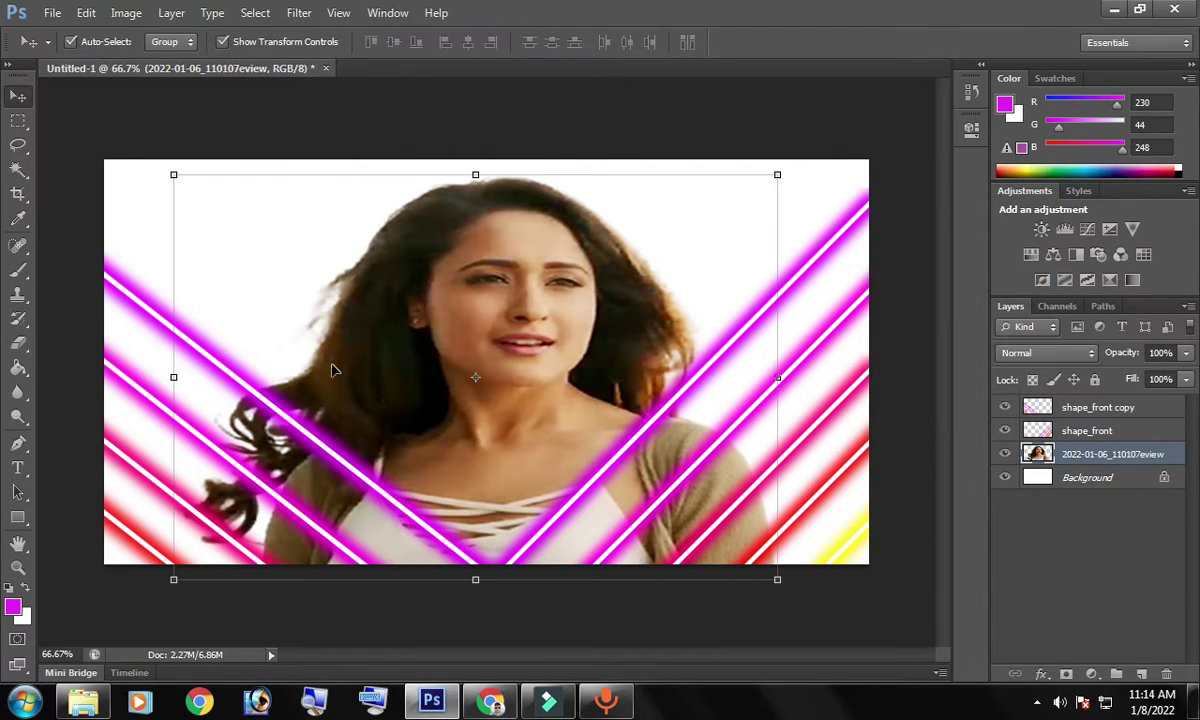
left_click(455, 401)
left_click(293, 424)
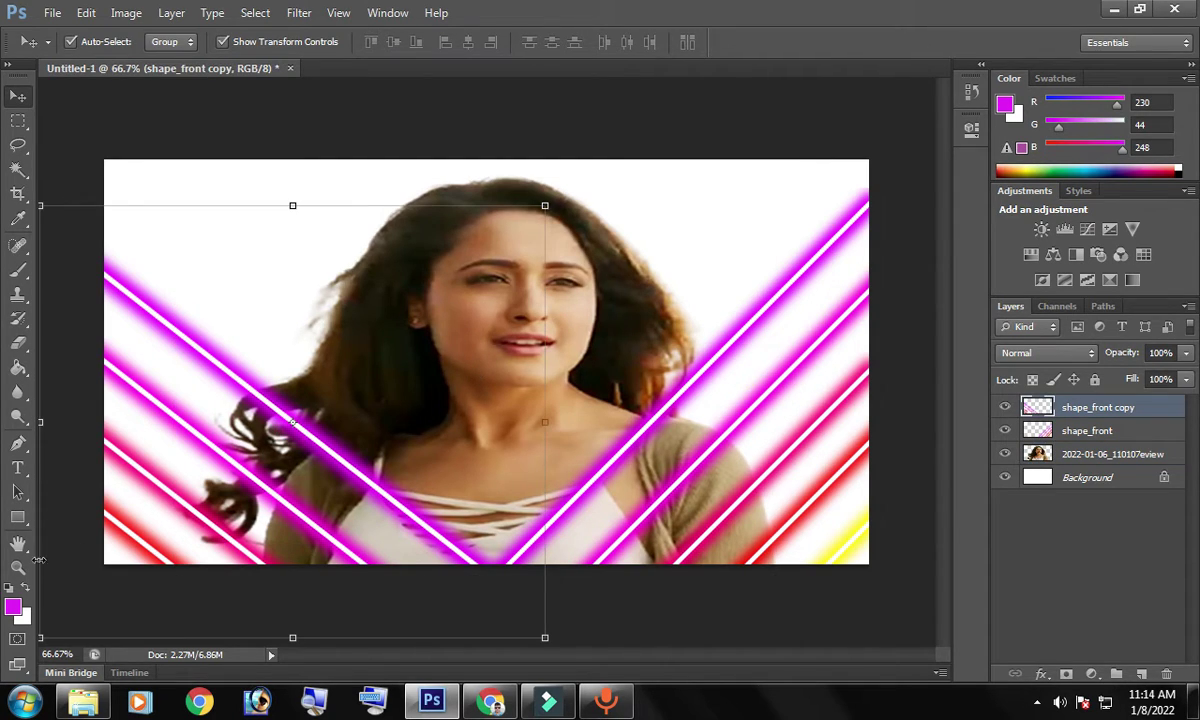
left_click(13, 608)
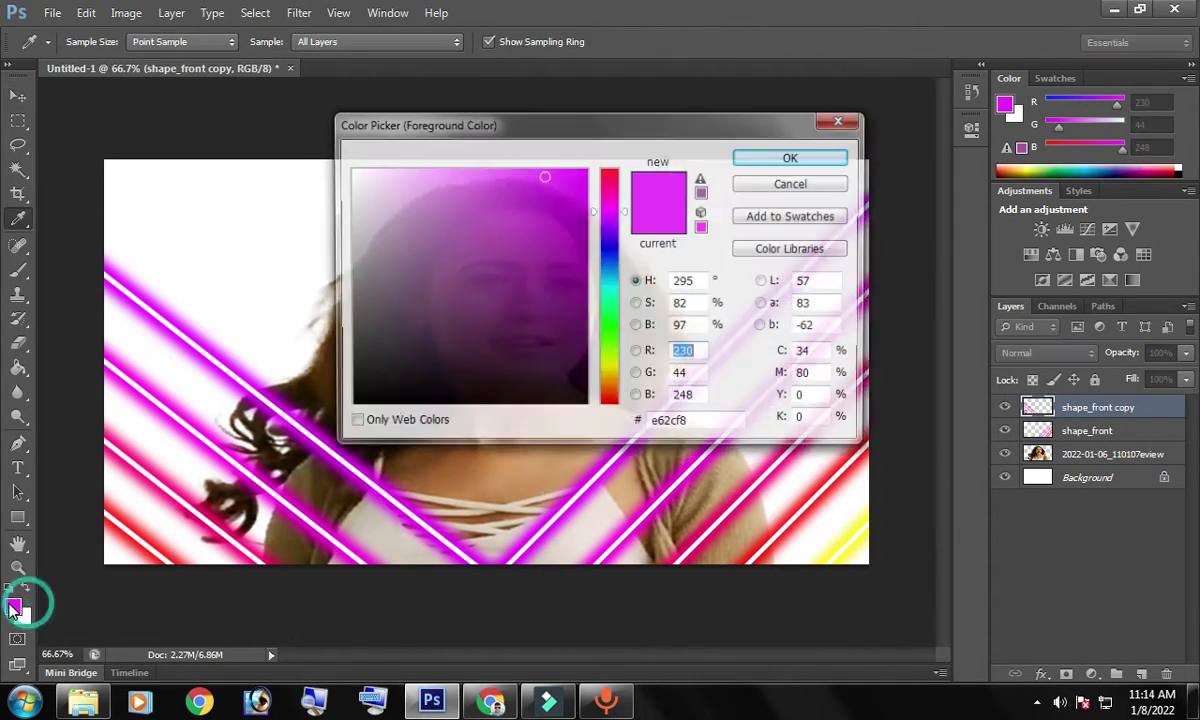
Step: Choose the Brush tool and sample light pink f583ff from the stripe glow as foreground colour
left_click(793, 183)
left_click(25, 270)
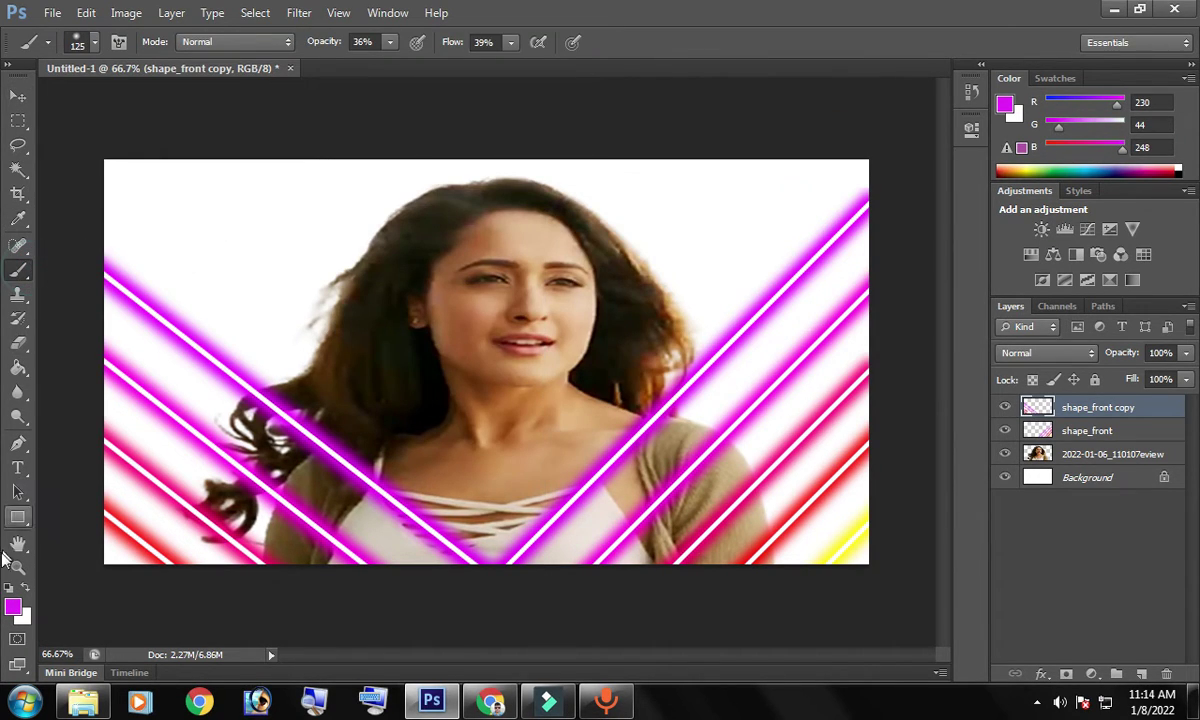
left_click(13, 608)
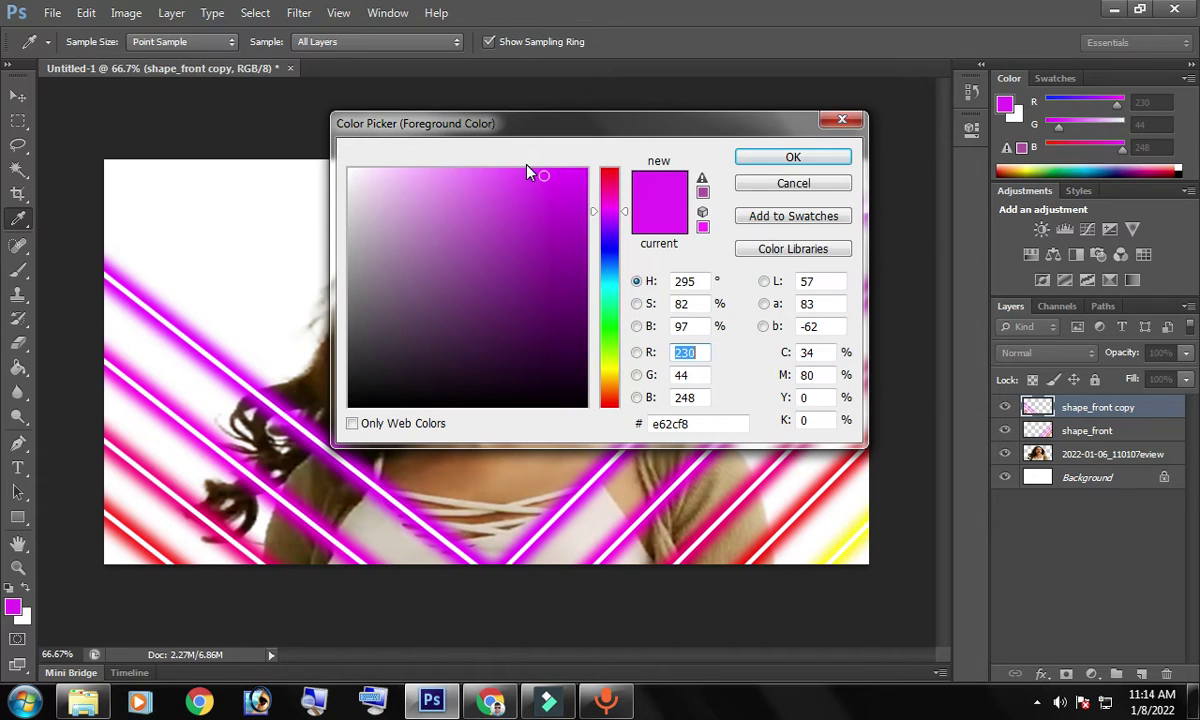
left_click(209, 330)
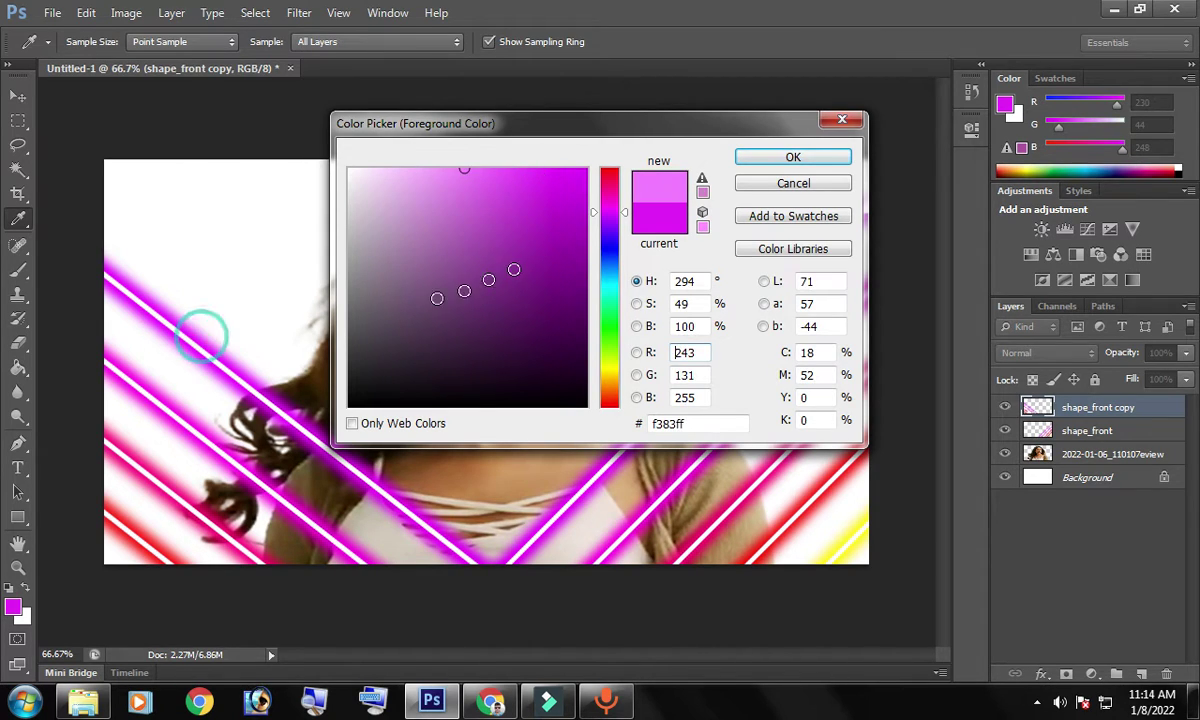
left_click(791, 157)
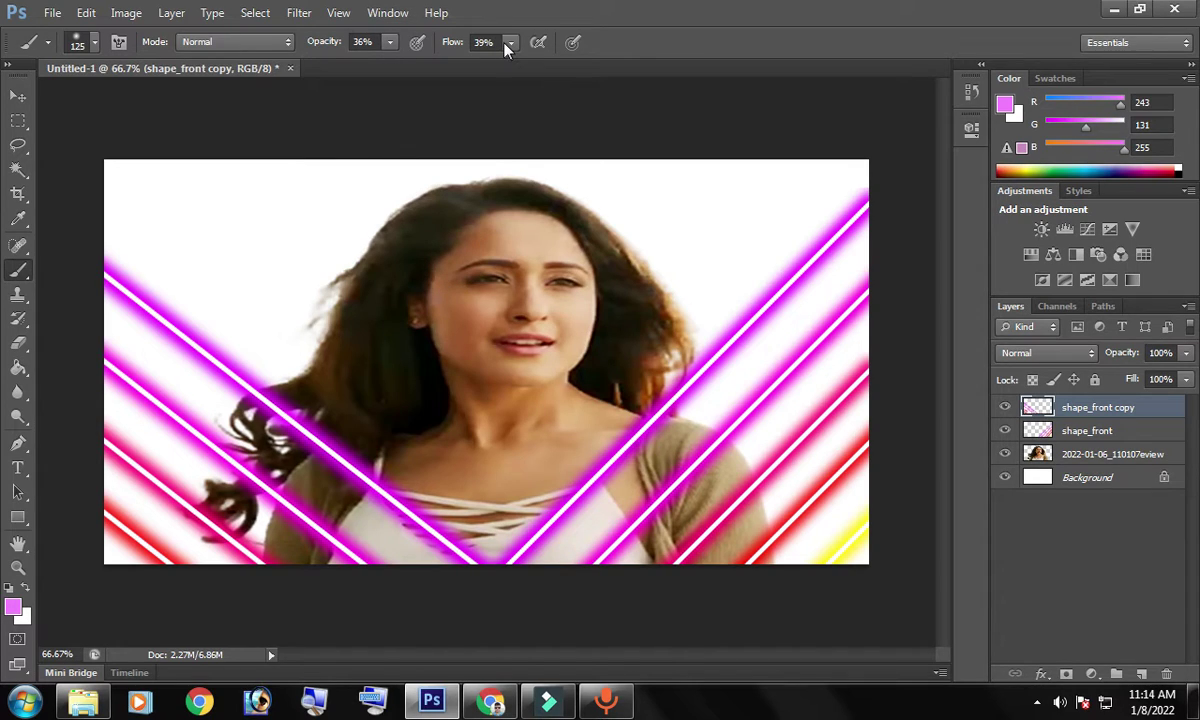
Step: Paint soft pink glow over her face, neck, left hair, shoulders and left arm
left_click_drag(442, 235, 427, 433)
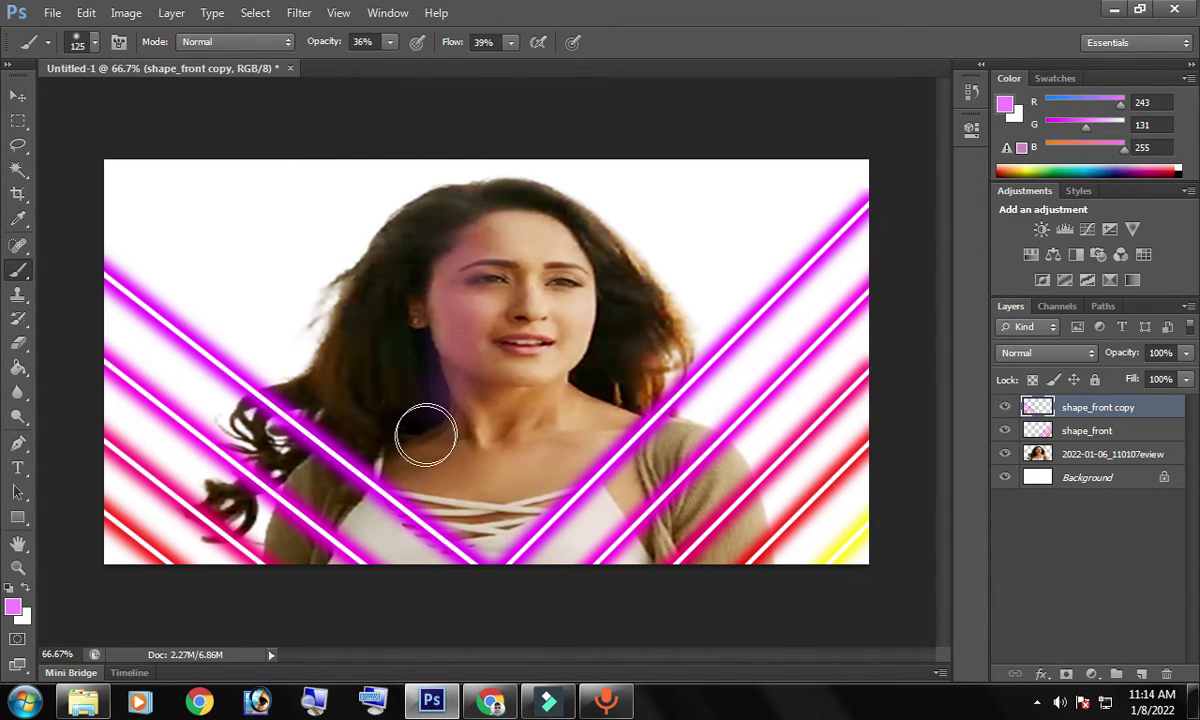
mouse_move(366, 307)
left_mouse_down()
mouse_move(402, 452)
mouse_move(303, 495)
mouse_move(509, 557)
left_mouse_up()
left_click_drag(668, 430, 592, 542)
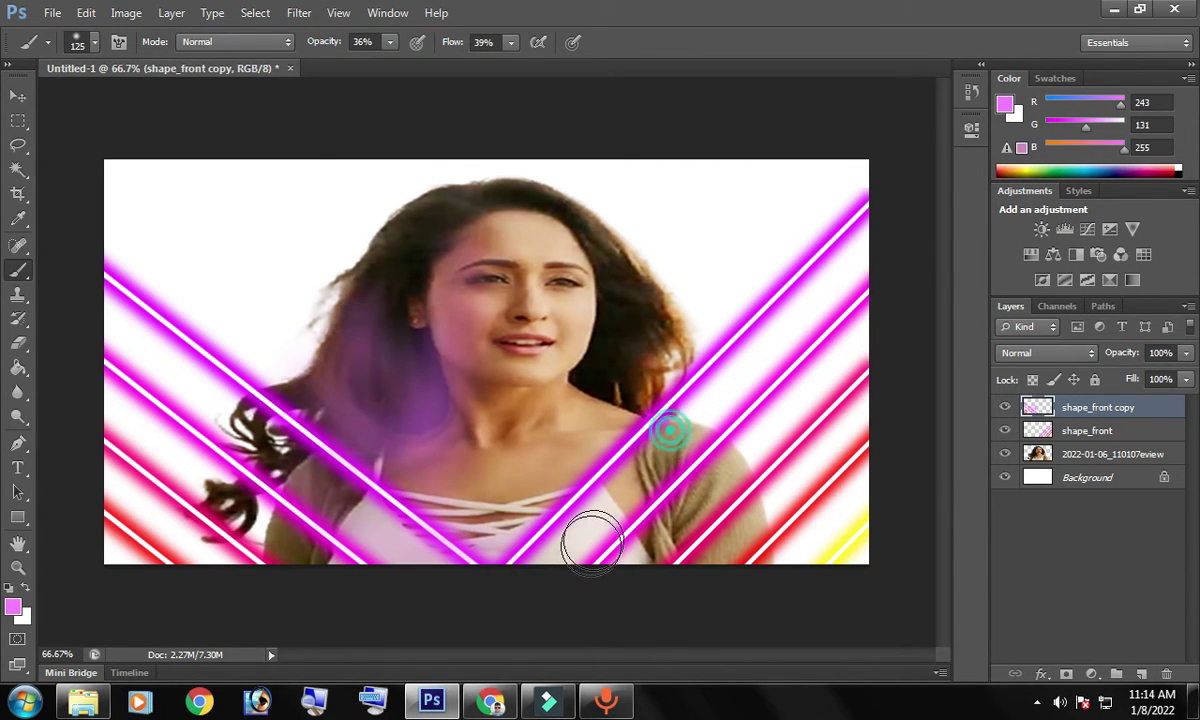
left_click_drag(728, 477, 645, 500)
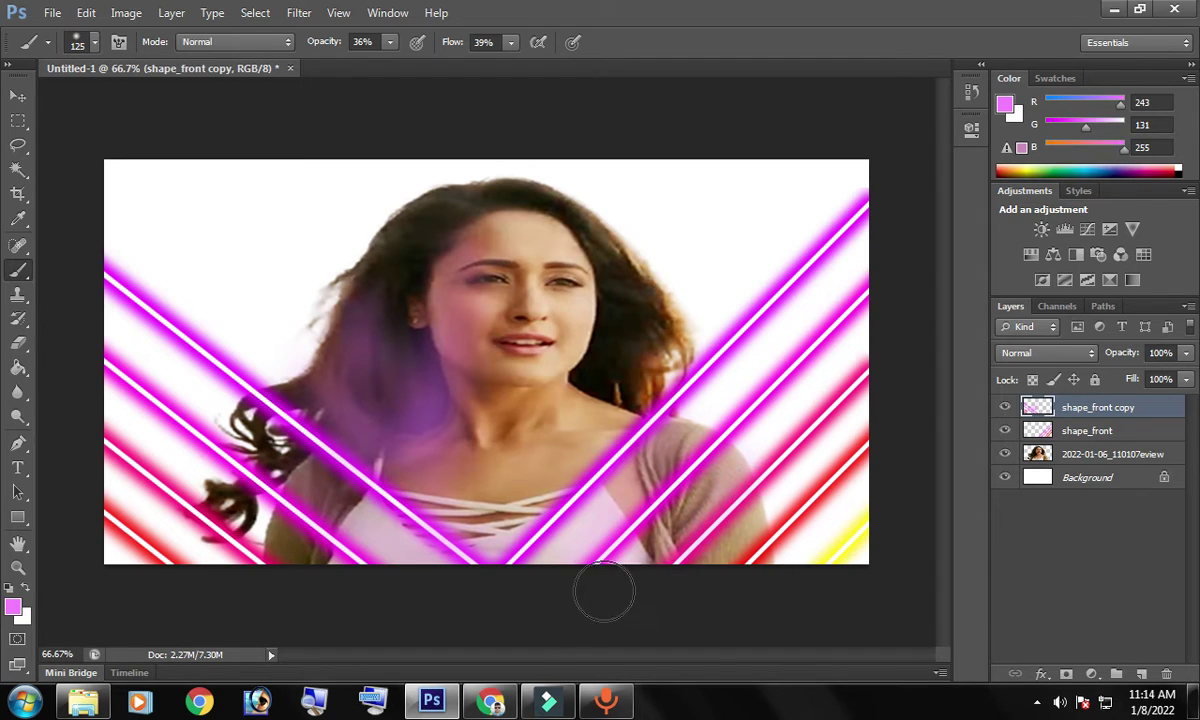
left_click_drag(579, 544, 446, 513)
left_click_drag(652, 432, 499, 407)
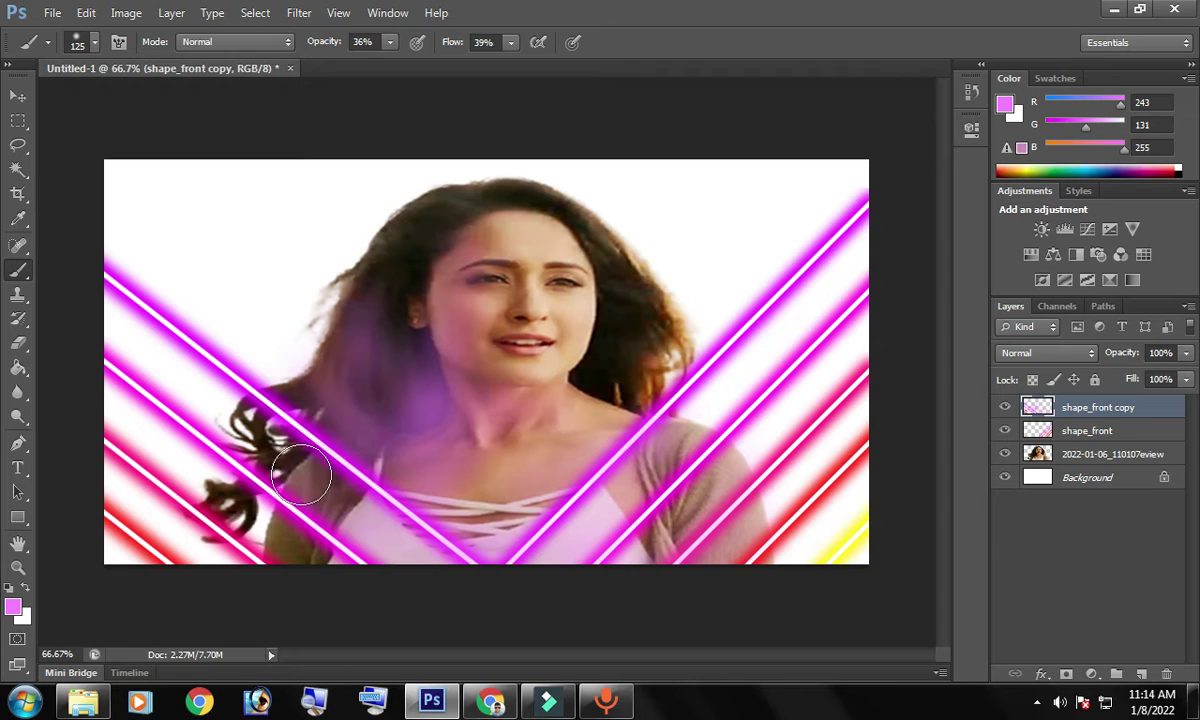
mouse_move(296, 480)
left_mouse_down()
mouse_move(291, 543)
mouse_move(262, 434)
mouse_move(188, 485)
mouse_move(394, 303)
mouse_move(370, 402)
left_mouse_up()
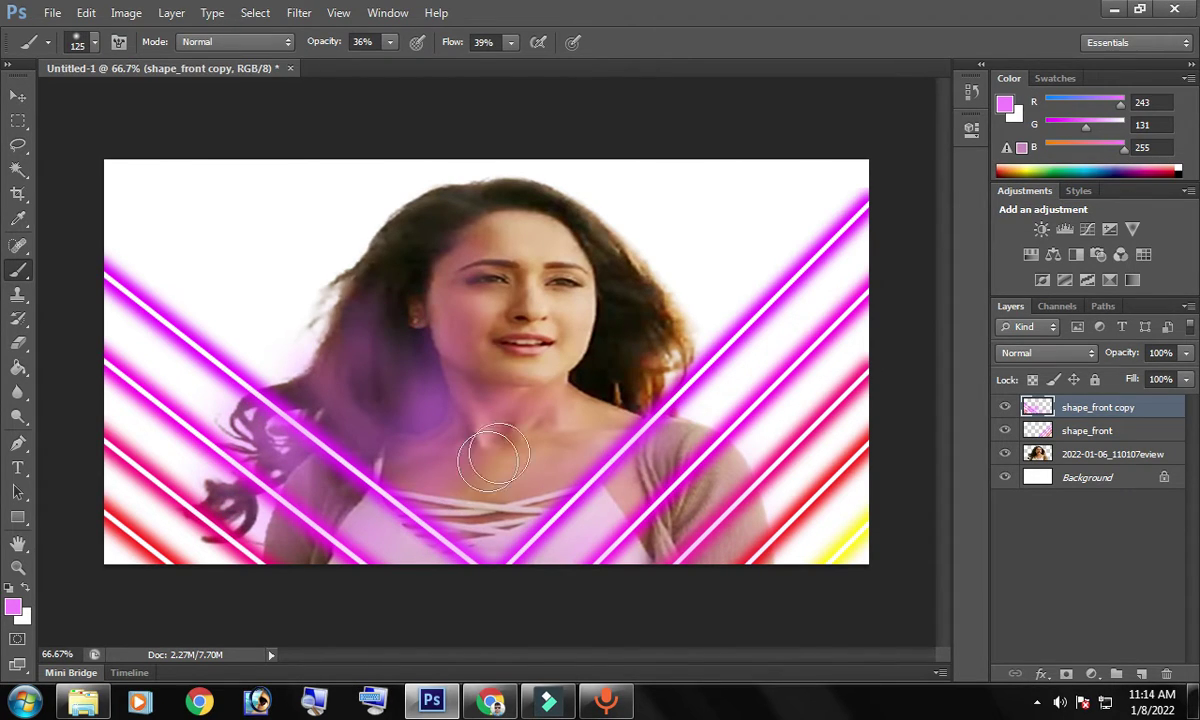
Step: Deepen the glow on the neck and add more over her hair on both sides
left_click_drag(608, 400, 465, 443)
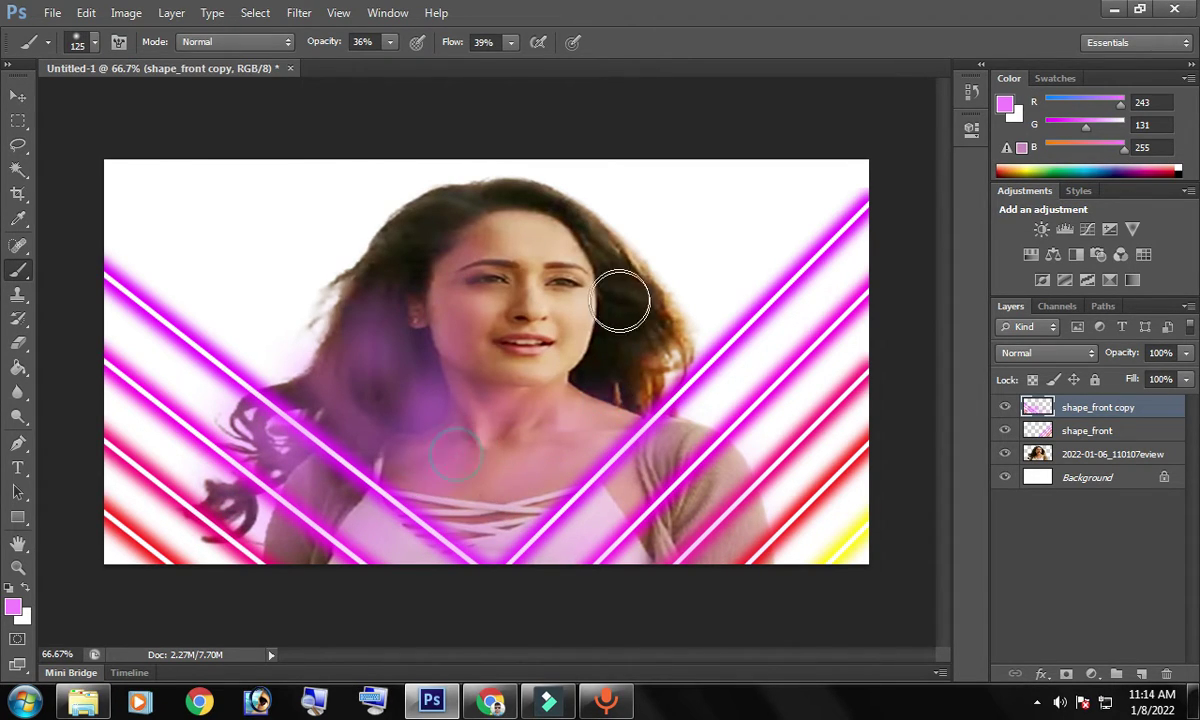
mouse_move(608, 273)
left_mouse_down()
mouse_move(635, 295)
mouse_move(630, 313)
left_mouse_up()
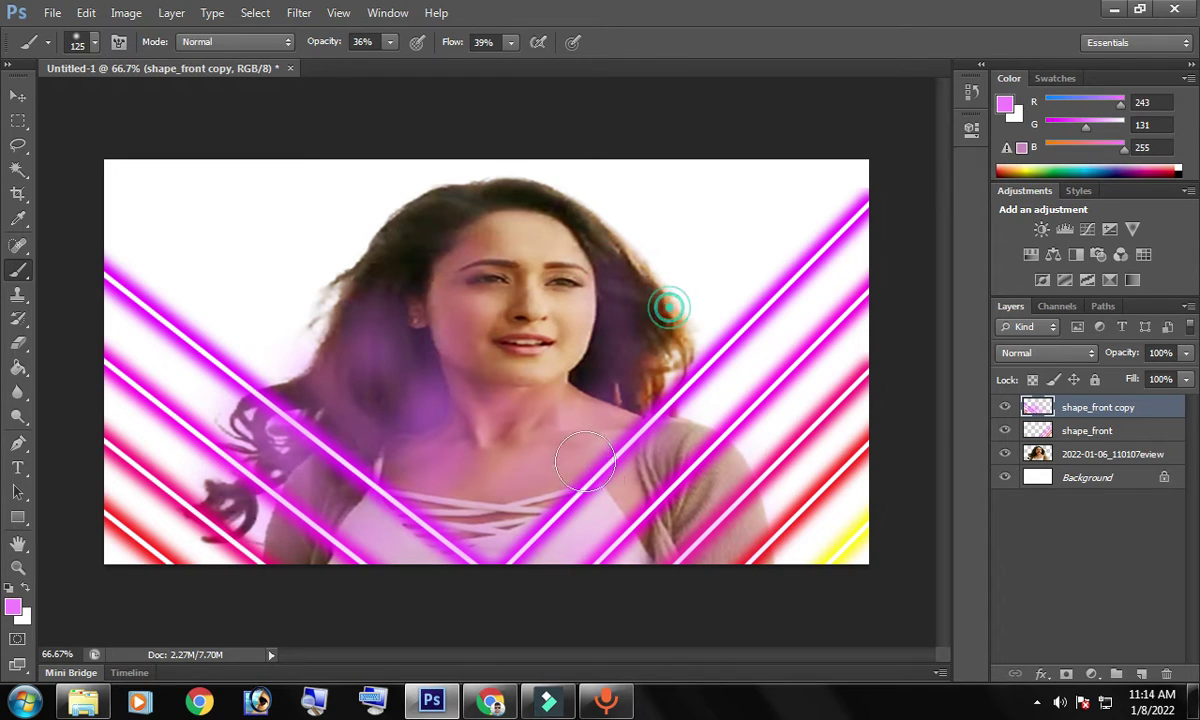
left_click_drag(650, 374, 620, 378)
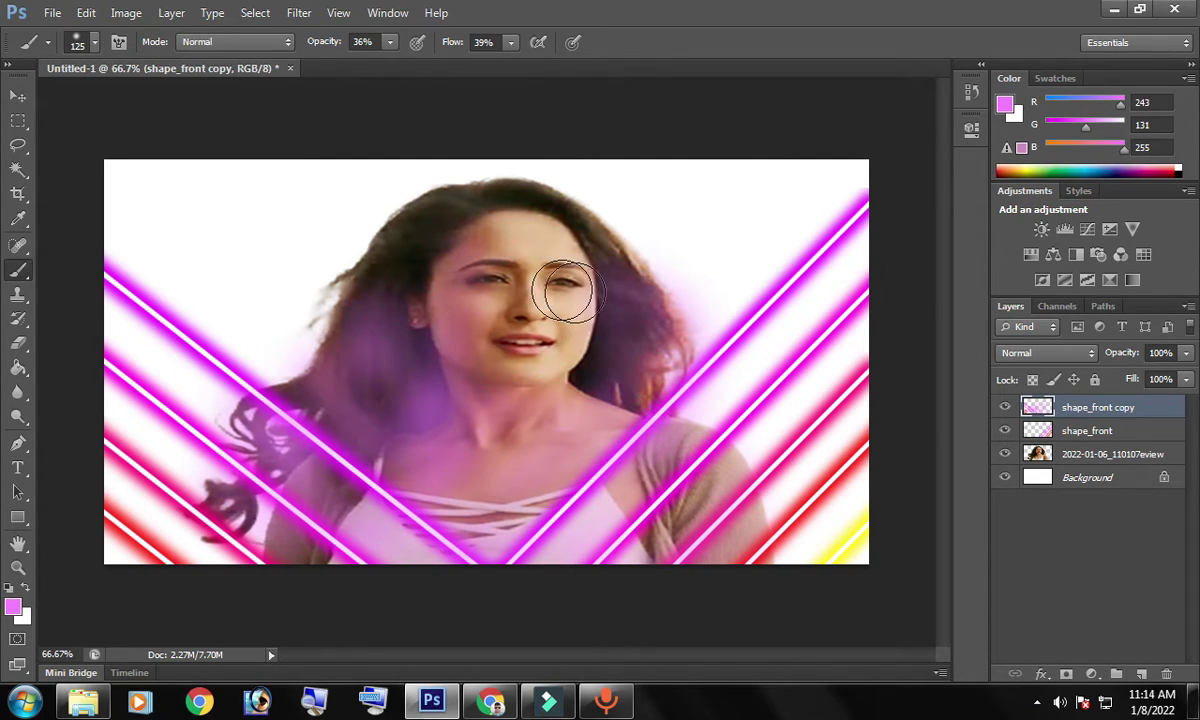
left_click_drag(428, 235, 305, 402)
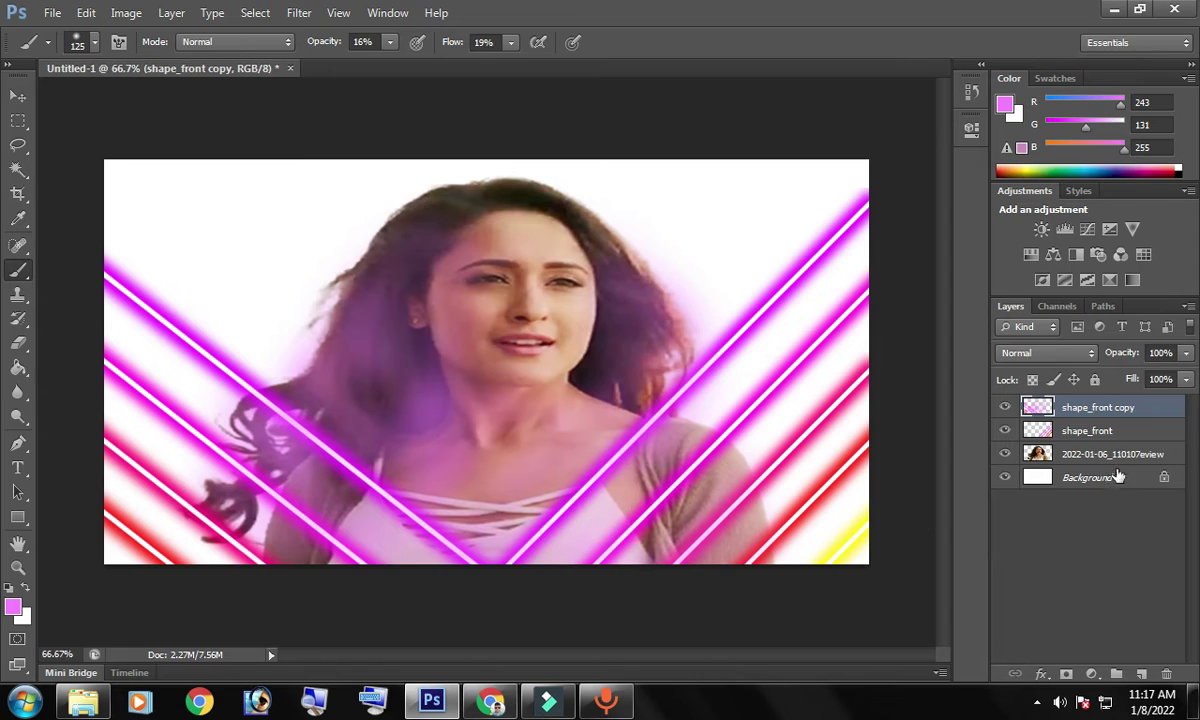
left_click(1085, 452)
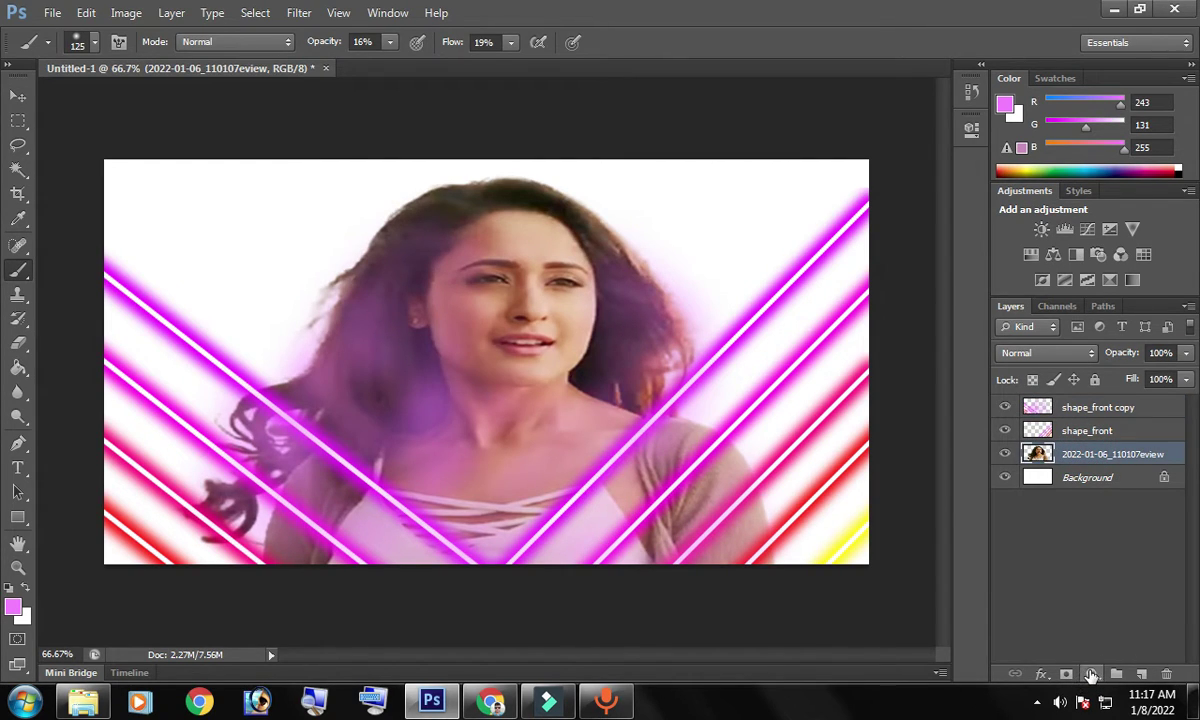
Step: Add a Hue/Saturation adjustment above the photo and experiment with the Hue and Saturation sliders
left_click(1091, 675)
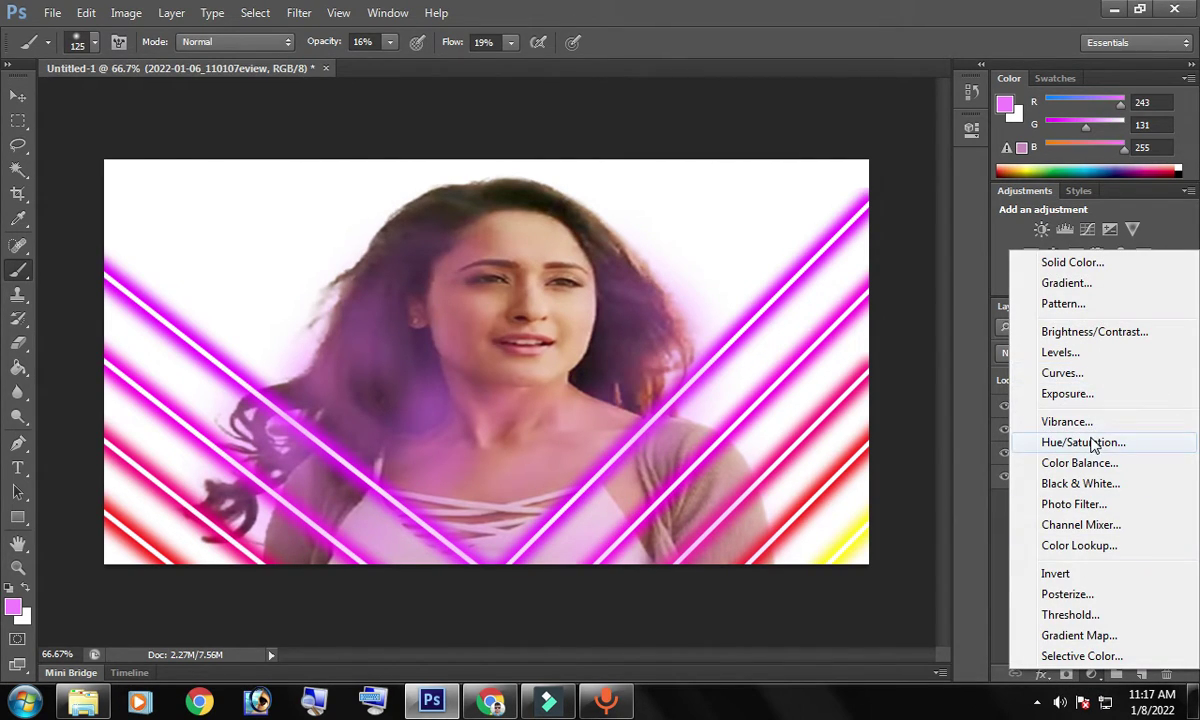
left_click(1085, 442)
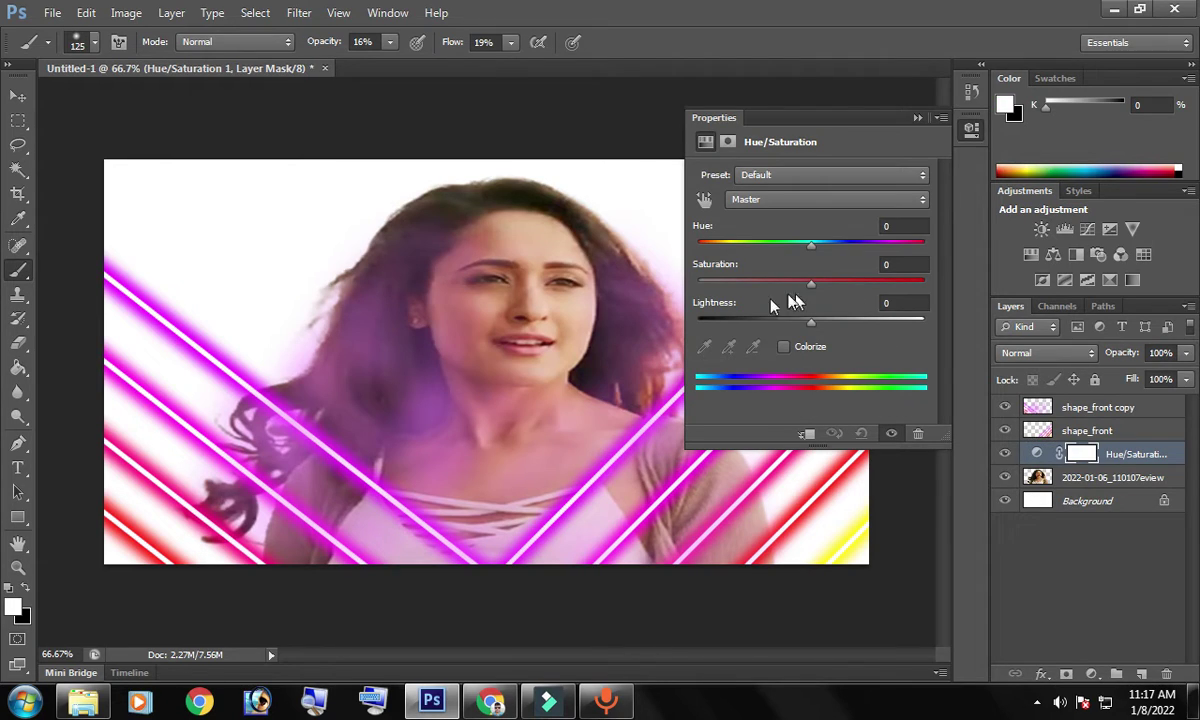
mouse_move(810, 246)
left_mouse_down()
mouse_move(931, 249)
mouse_move(908, 250)
left_mouse_up()
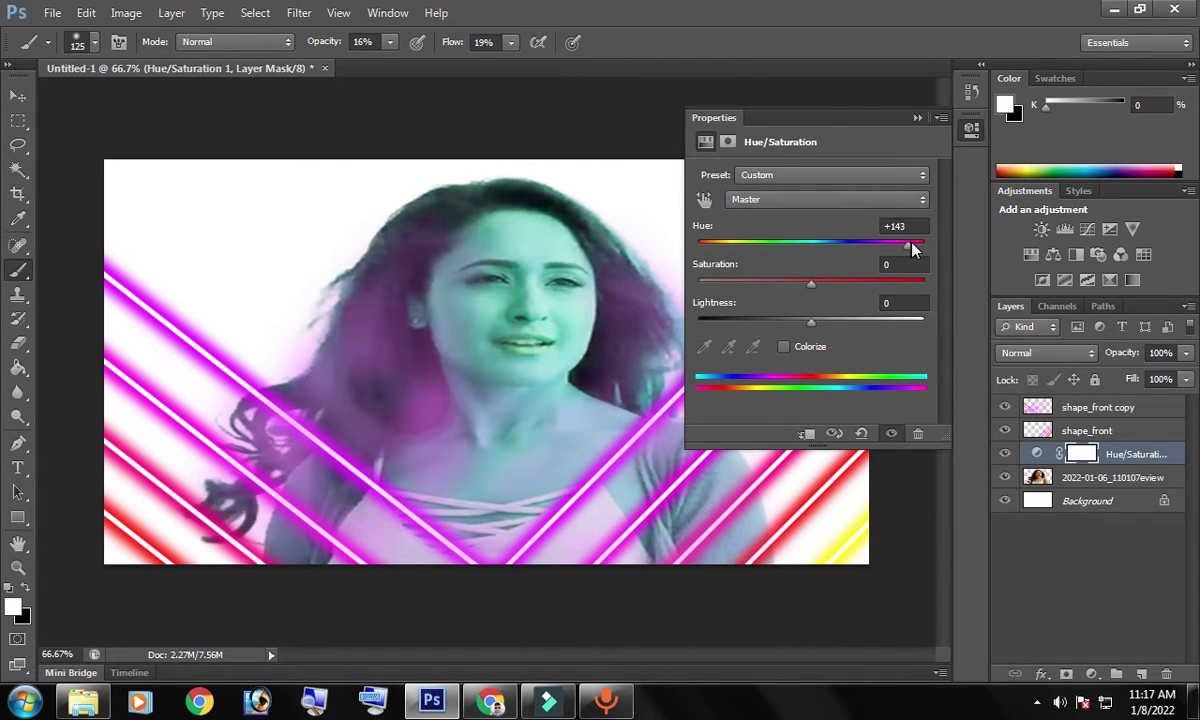
mouse_move(908, 250)
left_mouse_down()
mouse_move(723, 246)
mouse_move(930, 250)
left_mouse_up()
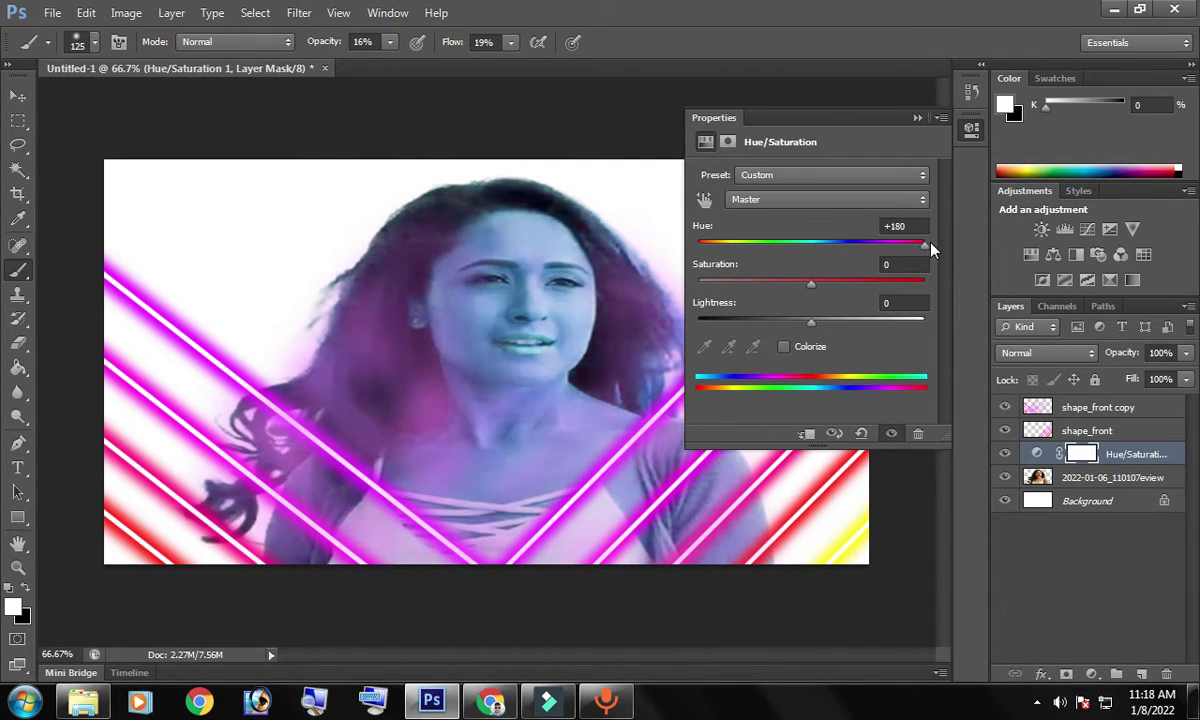
mouse_move(808, 285)
left_mouse_down()
mouse_move(830, 279)
mouse_move(706, 285)
mouse_move(793, 285)
mouse_move(830, 320)
mouse_move(776, 320)
mouse_move(803, 320)
left_mouse_up()
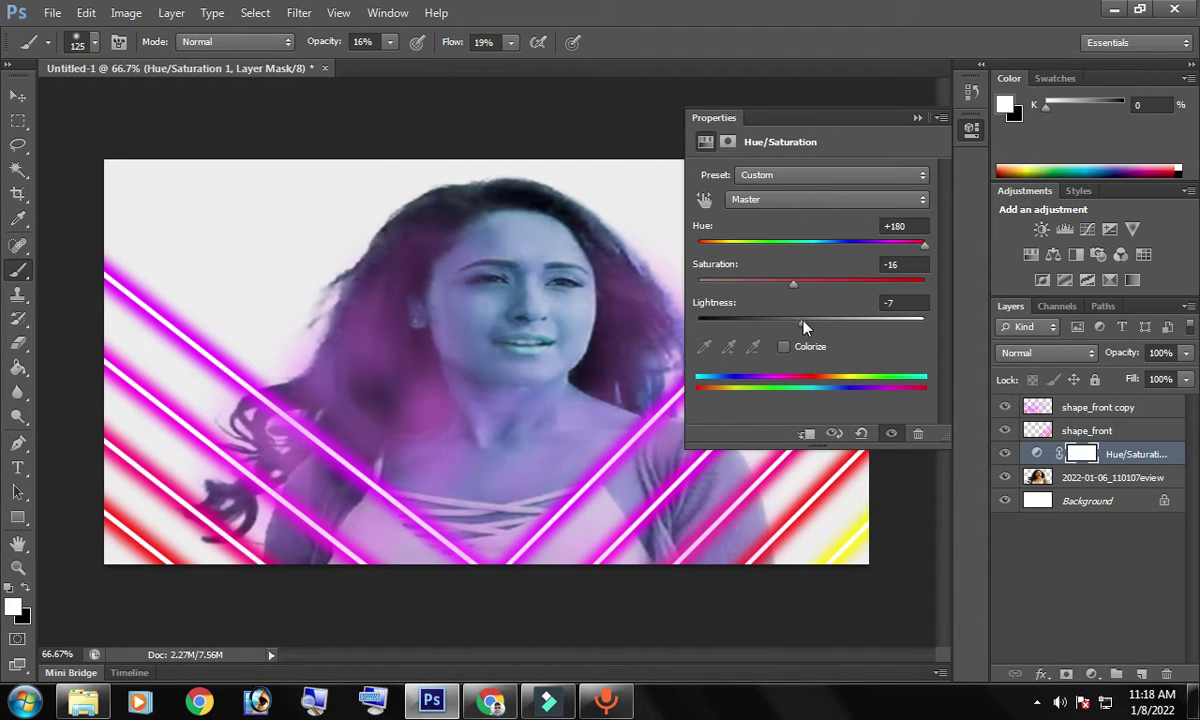
Step: Enable Colorize with Hue 110 and Saturation 66 to tint the woman green
left_click(793, 283)
left_click(784, 347)
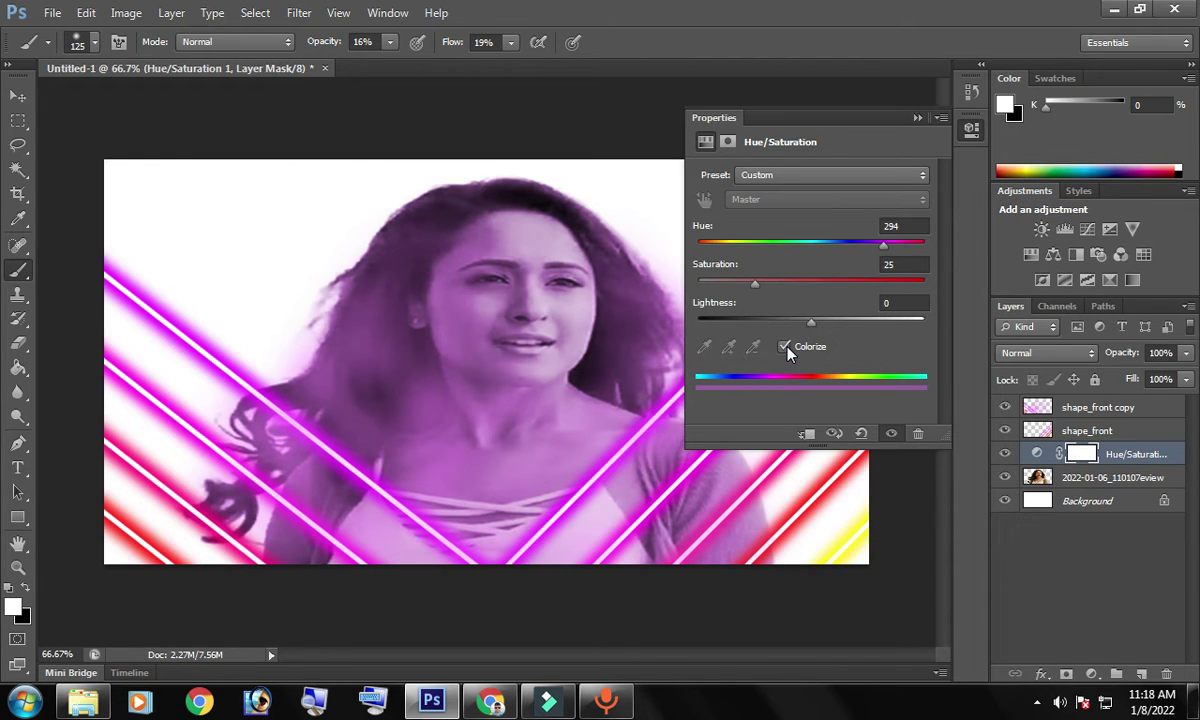
left_click(848, 280)
left_click_drag(882, 244, 767, 245)
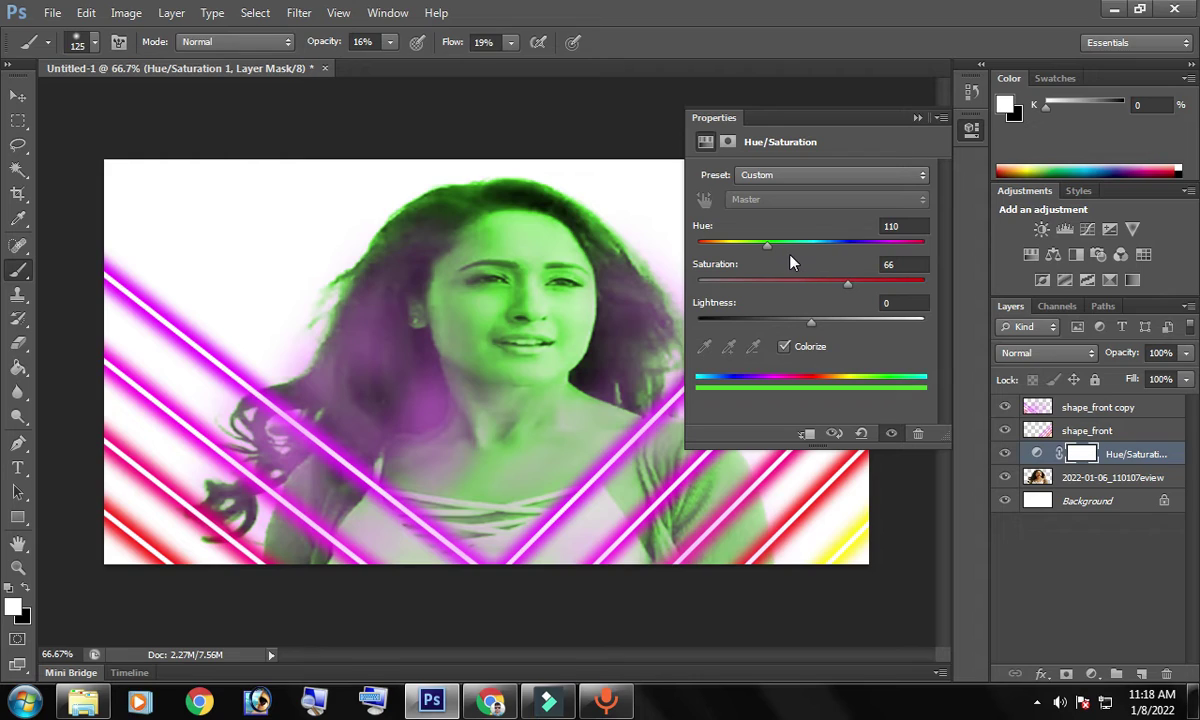
left_click(802, 175)
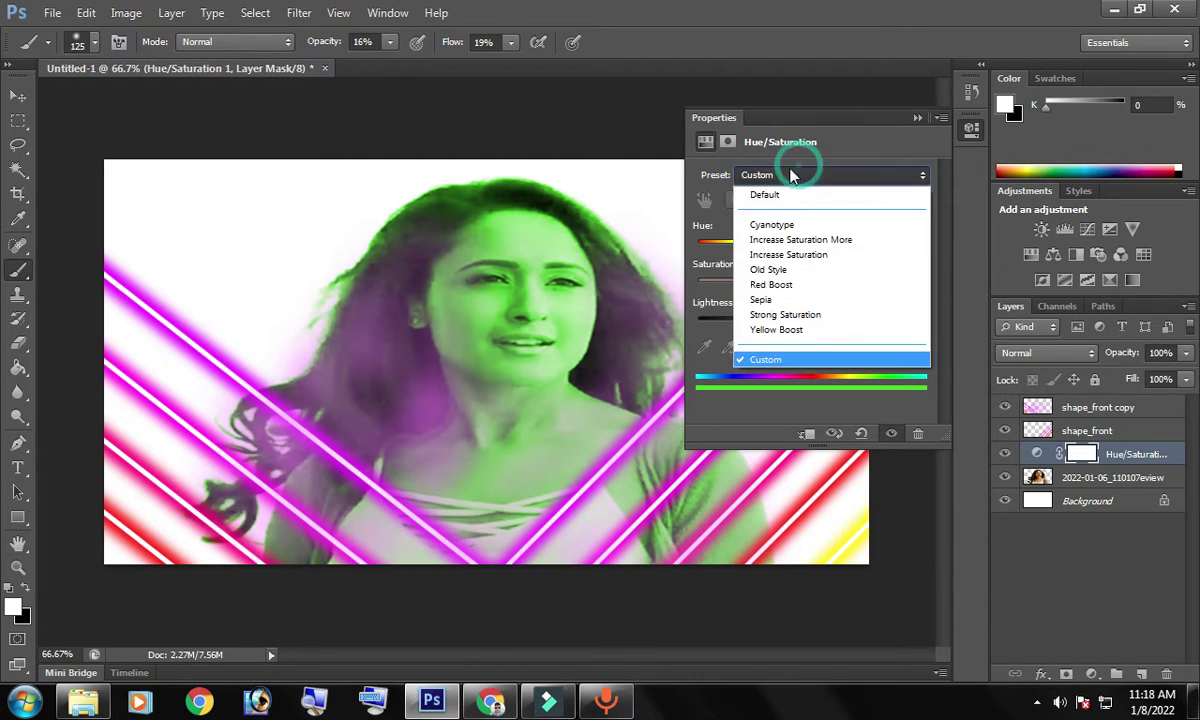
Step: Preview presets: Increase Saturation, Old Style, Red Boost, Strong Saturation and Yellow Boost
left_click(772, 236)
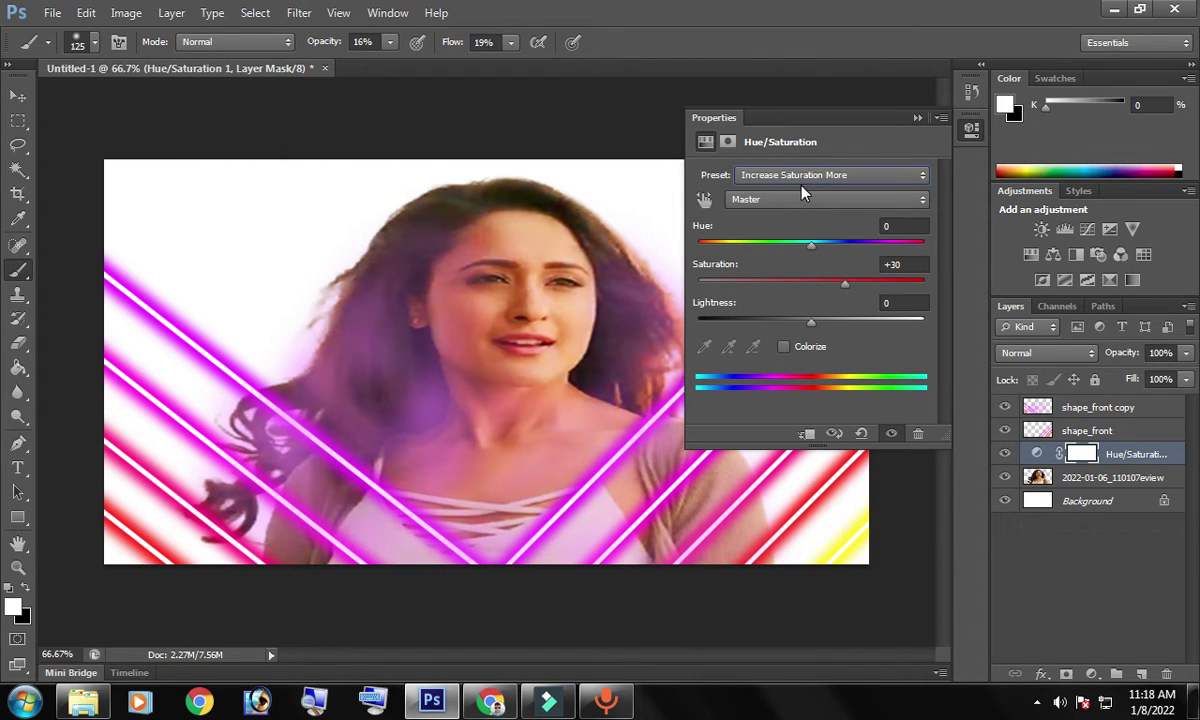
left_click(800, 177)
left_click(775, 256)
left_click(805, 176)
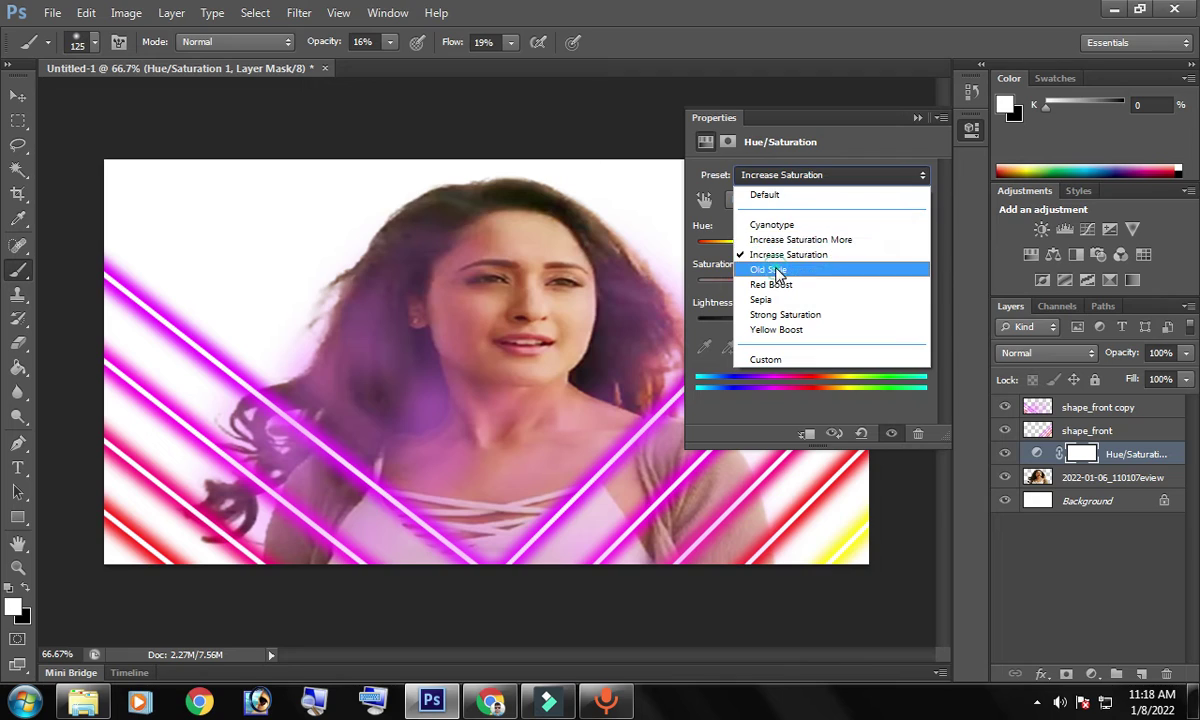
left_click(780, 267)
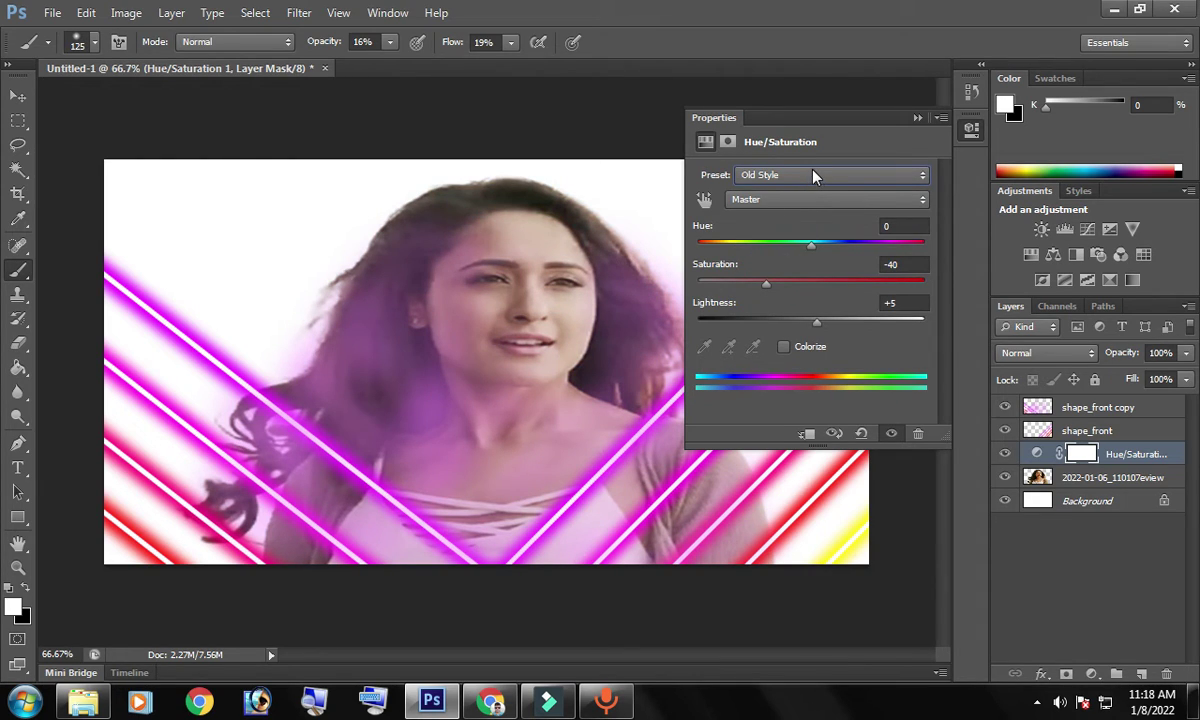
left_click(813, 176)
left_click(792, 277)
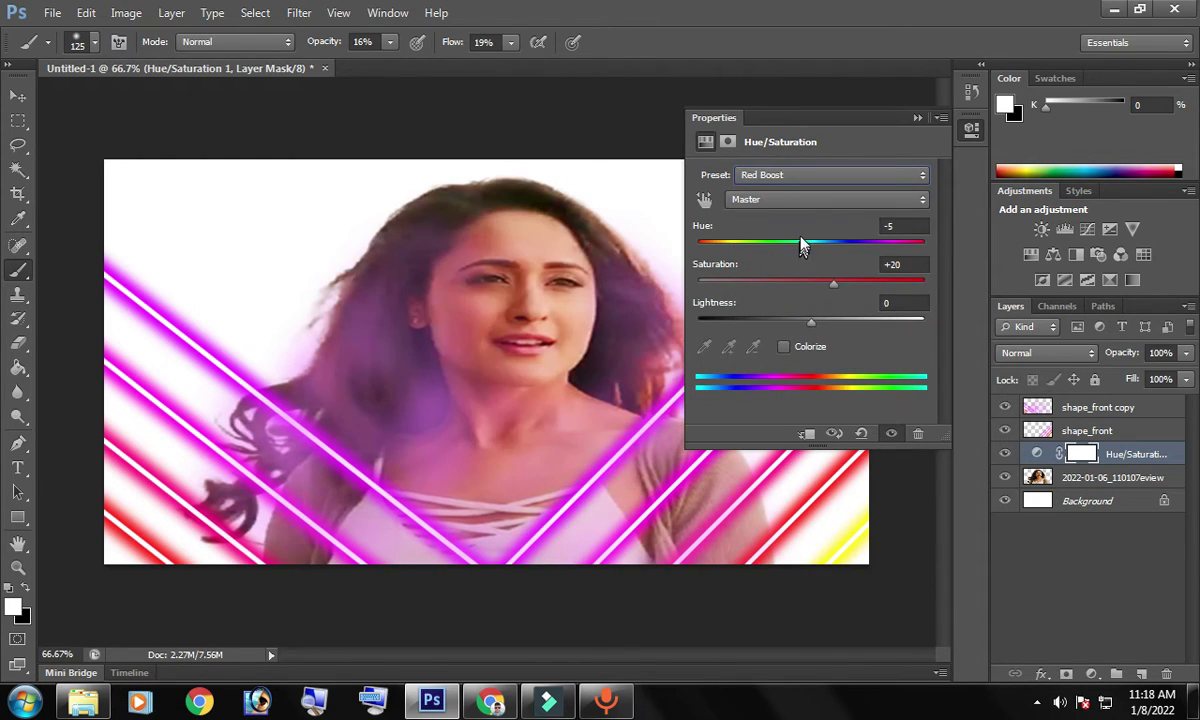
left_click(804, 174)
left_click(786, 312)
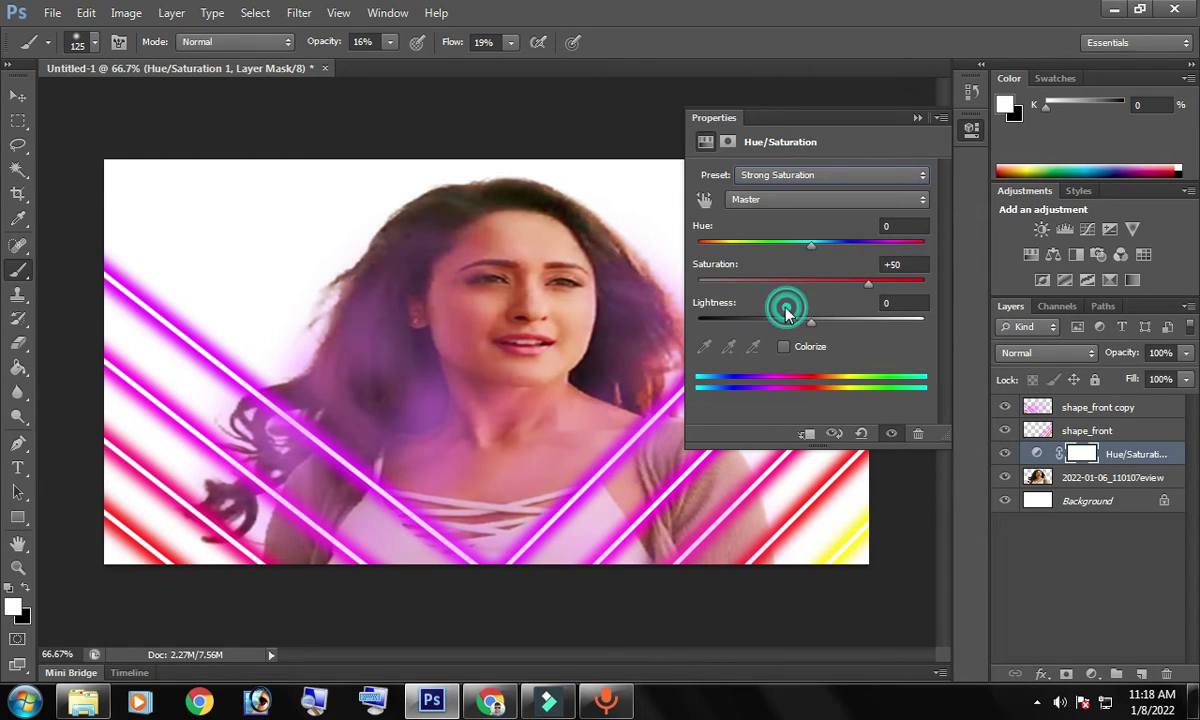
left_click(804, 174)
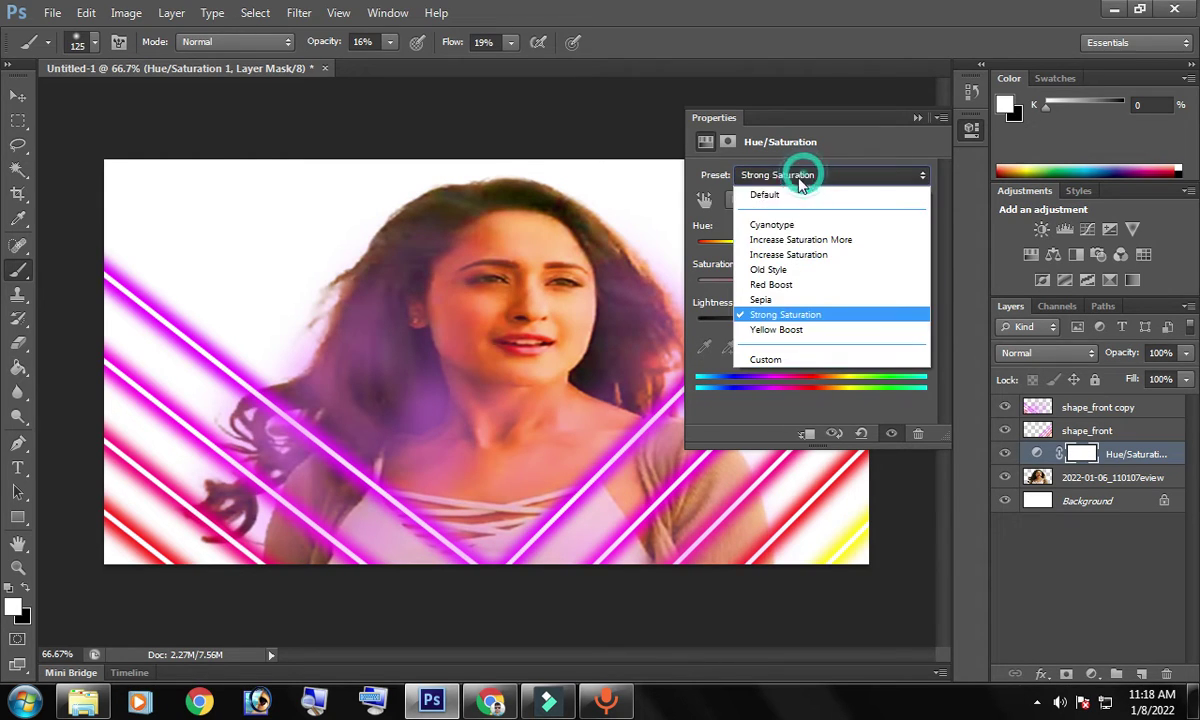
left_click(776, 328)
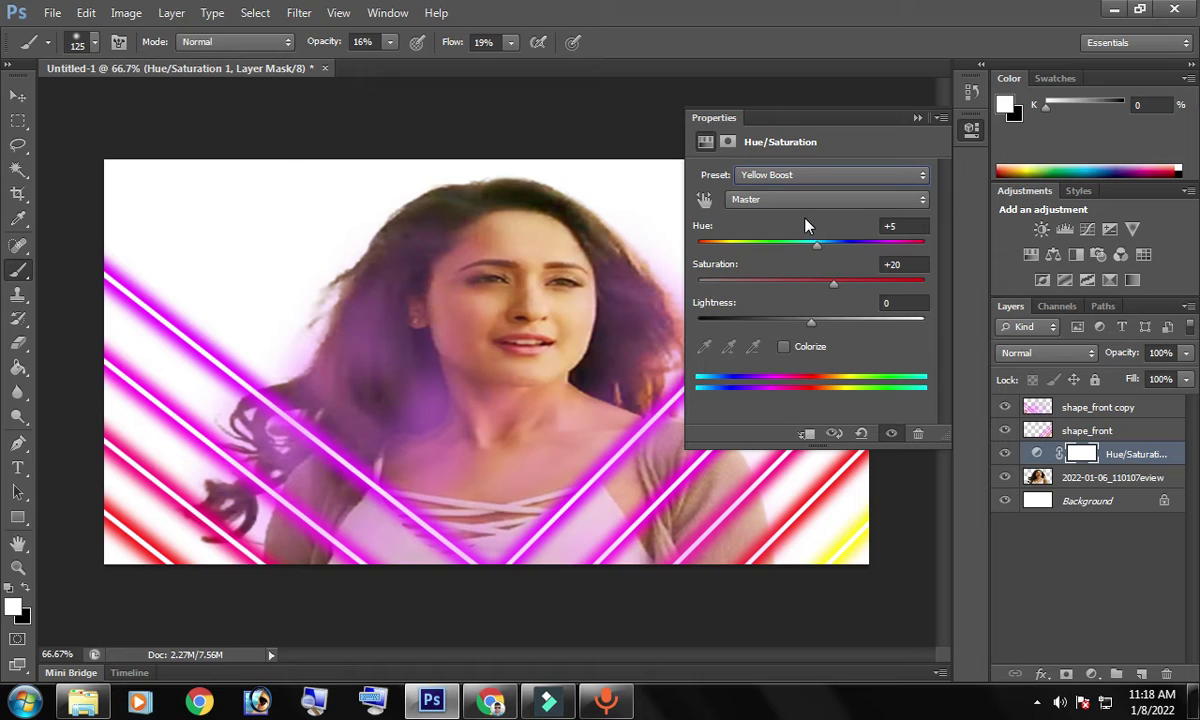
Step: Return to Custom, lower Cyans saturation to -24, then delete the adjustment layer
left_click(803, 176)
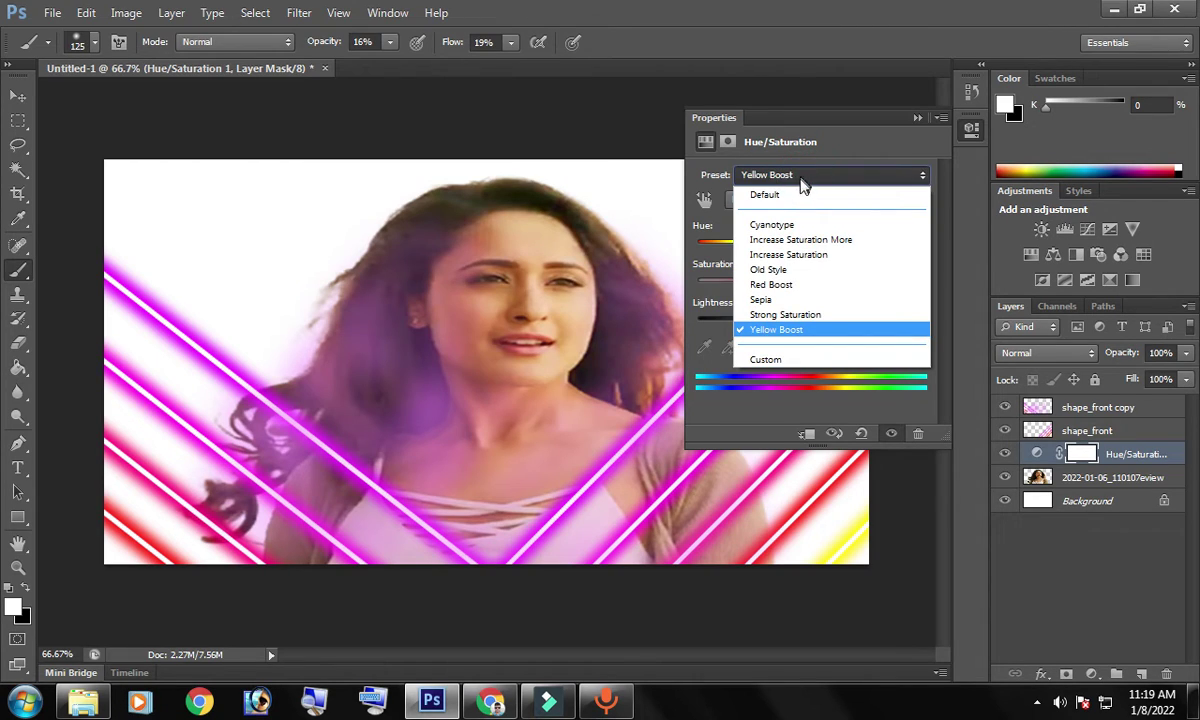
left_click(793, 358)
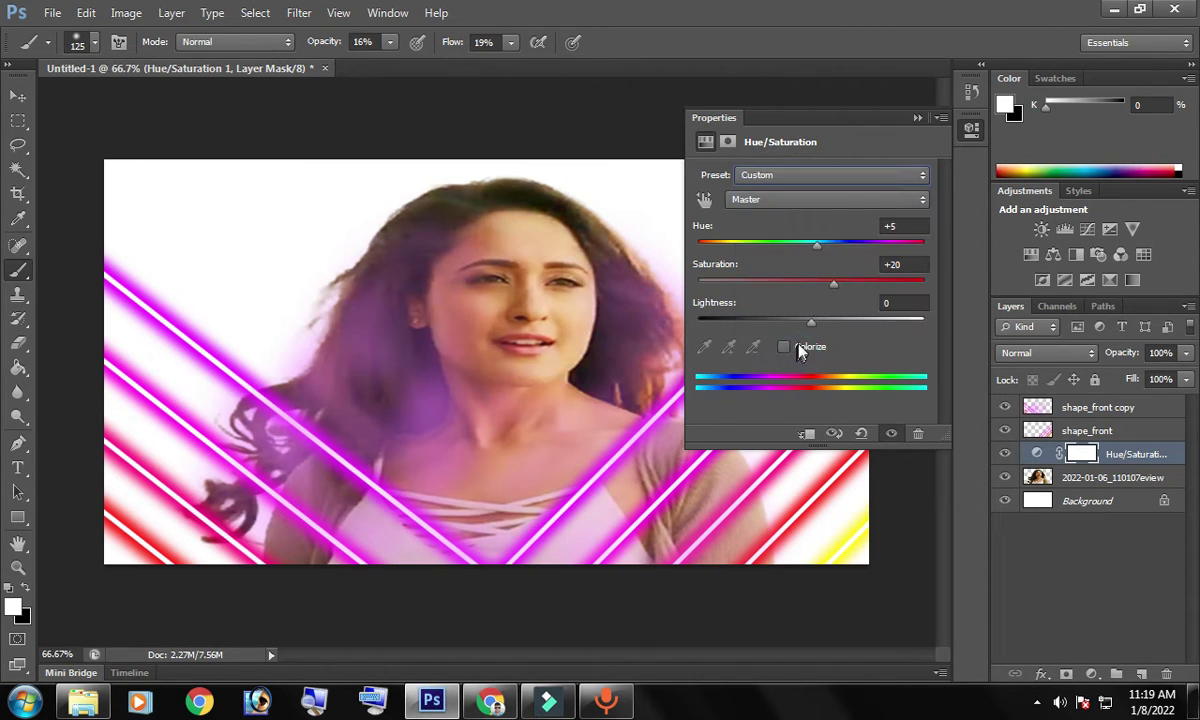
left_click(815, 201)
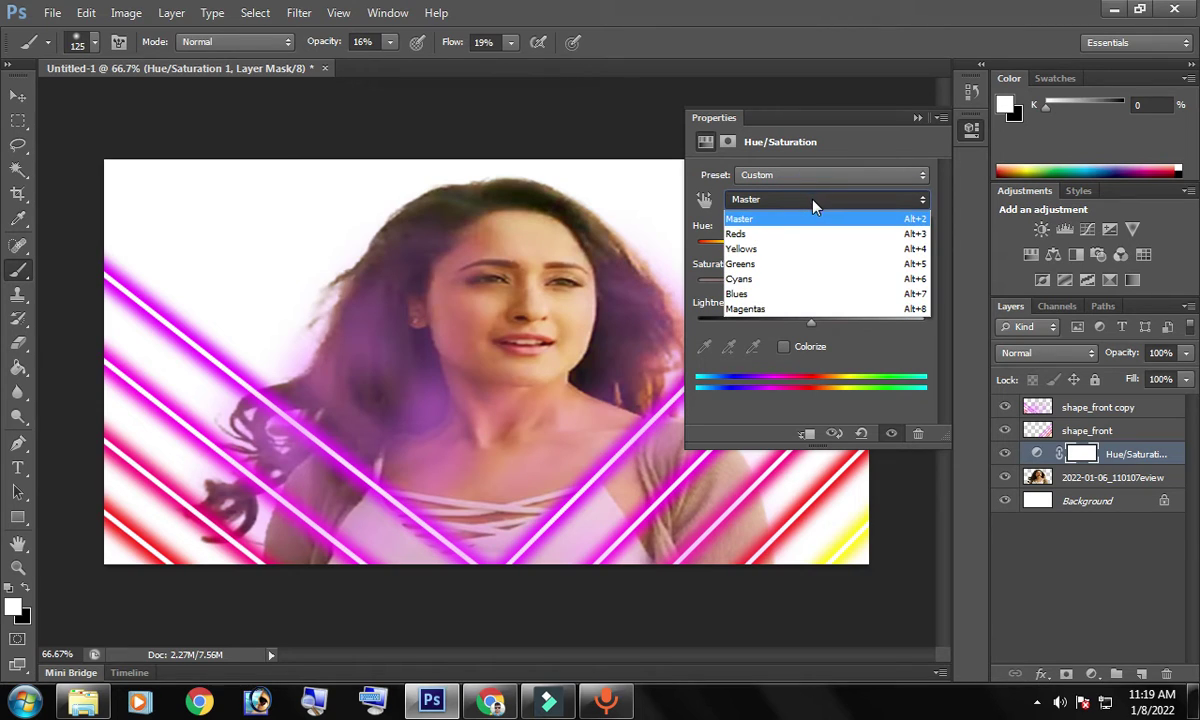
left_click(768, 249)
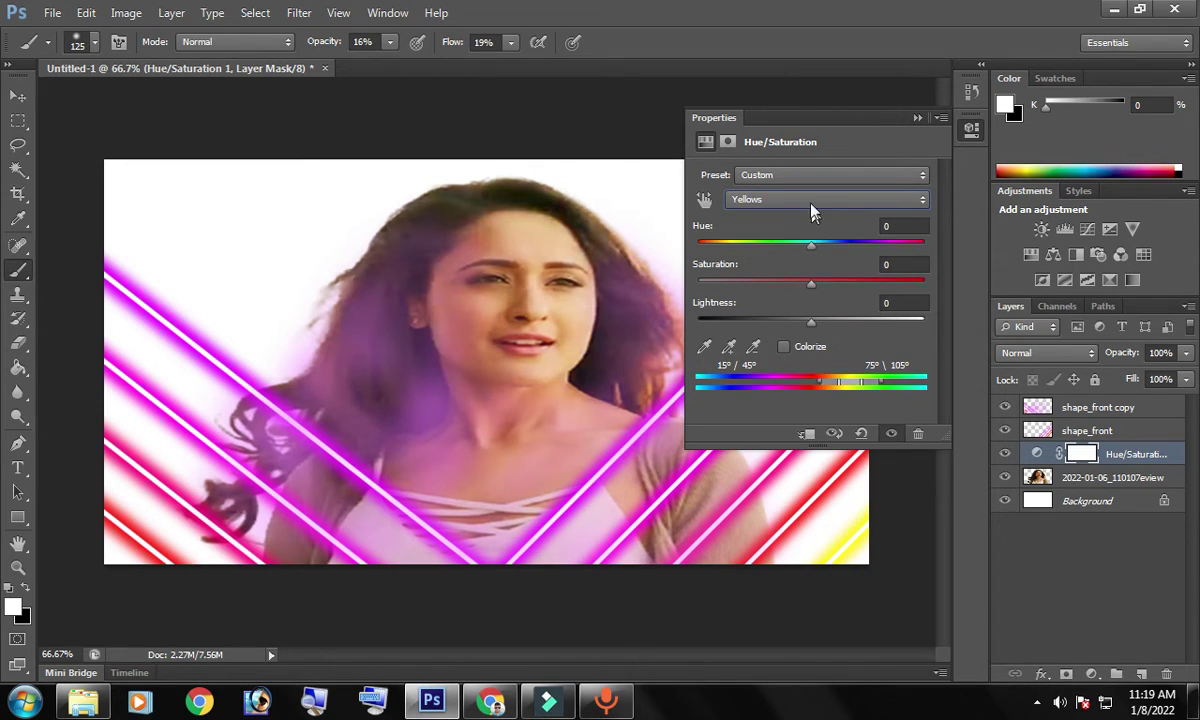
left_click(812, 200)
left_click(778, 285)
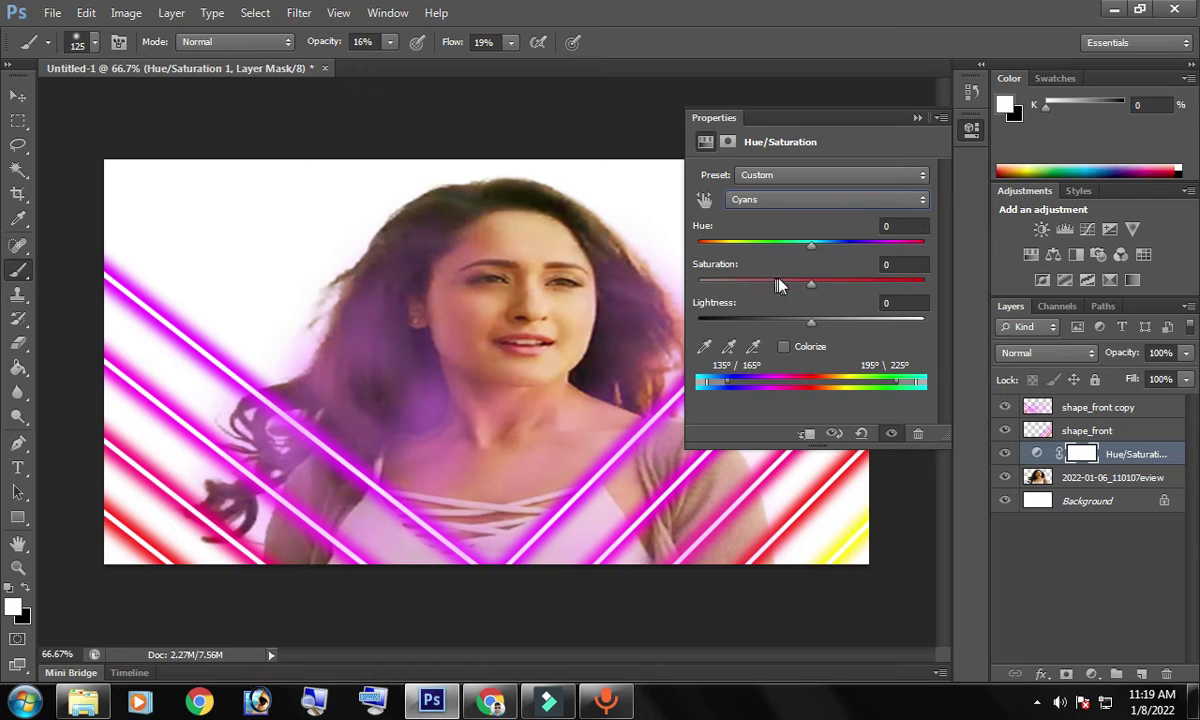
left_click_drag(813, 282, 784, 282)
left_click(918, 433)
Step: Delete the Hue/Saturation 1 adjustment layer and collapse the Properties panel
left_click(522, 274)
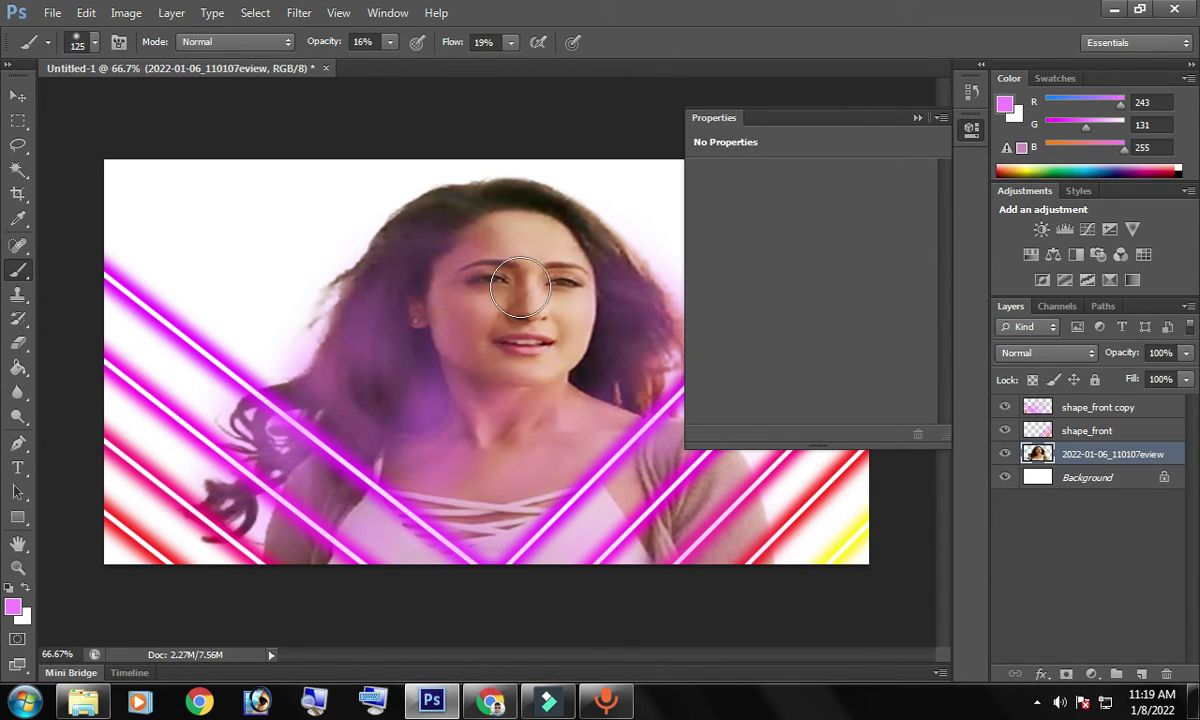
left_click(916, 118)
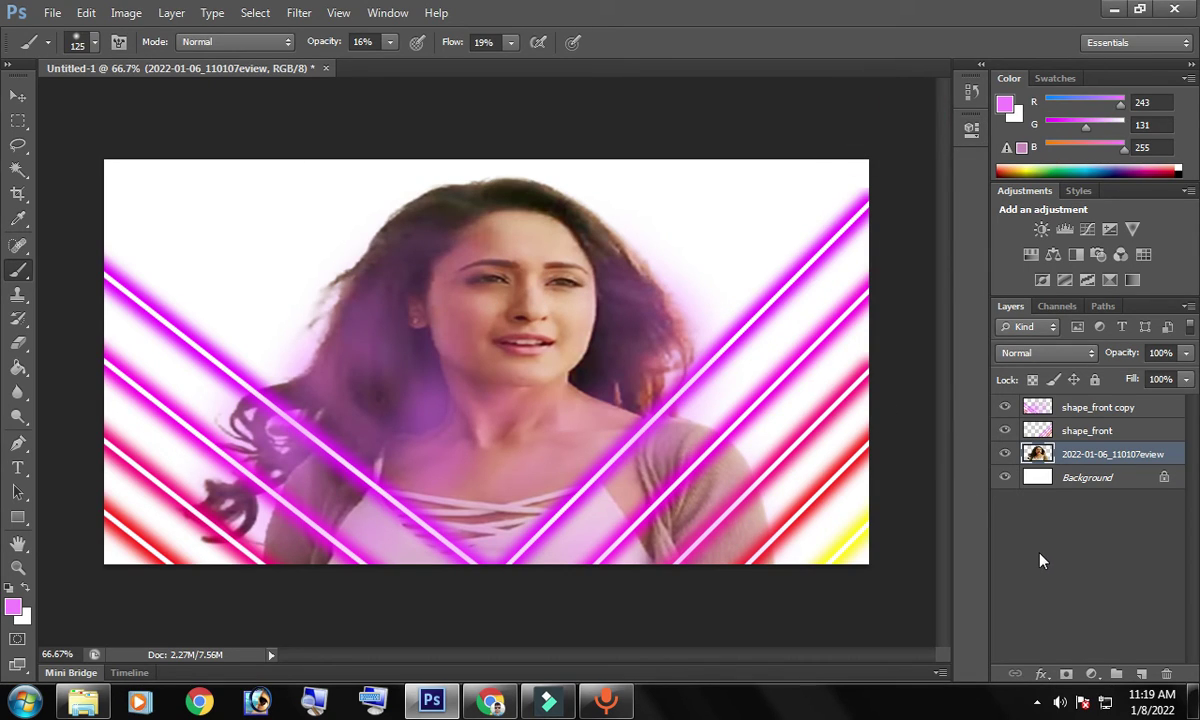